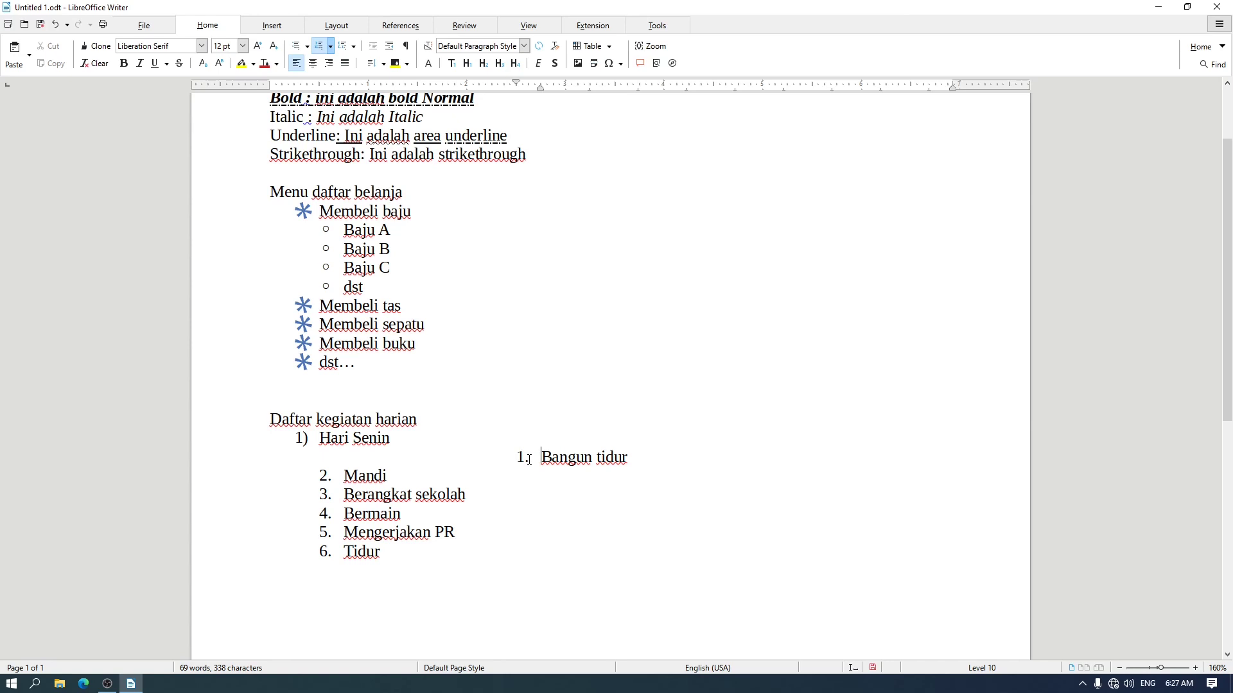
Remove the numbering of "Bangun tidur", join it to "Hari Senin", and split it back onto its own list line.
click(526, 457)
key(BackSpace)
key(BackSpace)
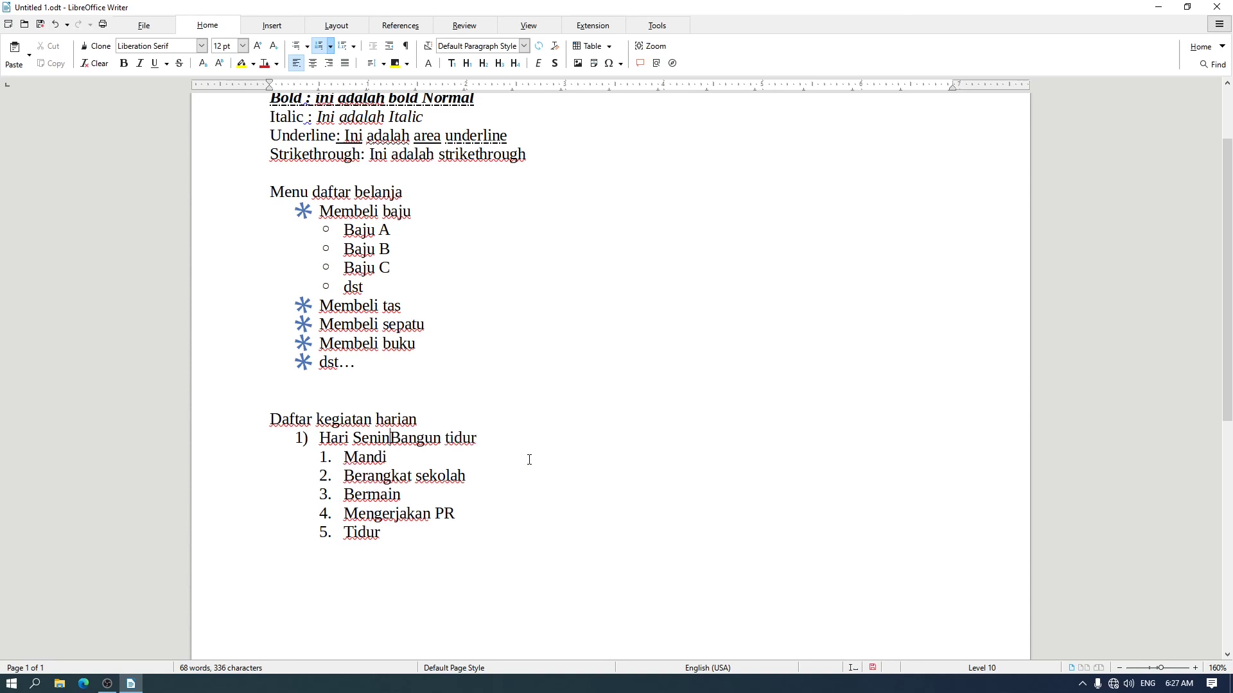
key(Return)
Demote the "Bangun tidur" item step by step to the deepest level of the numbered list.
key(Tab)
key(Tab)
key(Tab)
key(Tab)
key(Tab)
key(Tab)
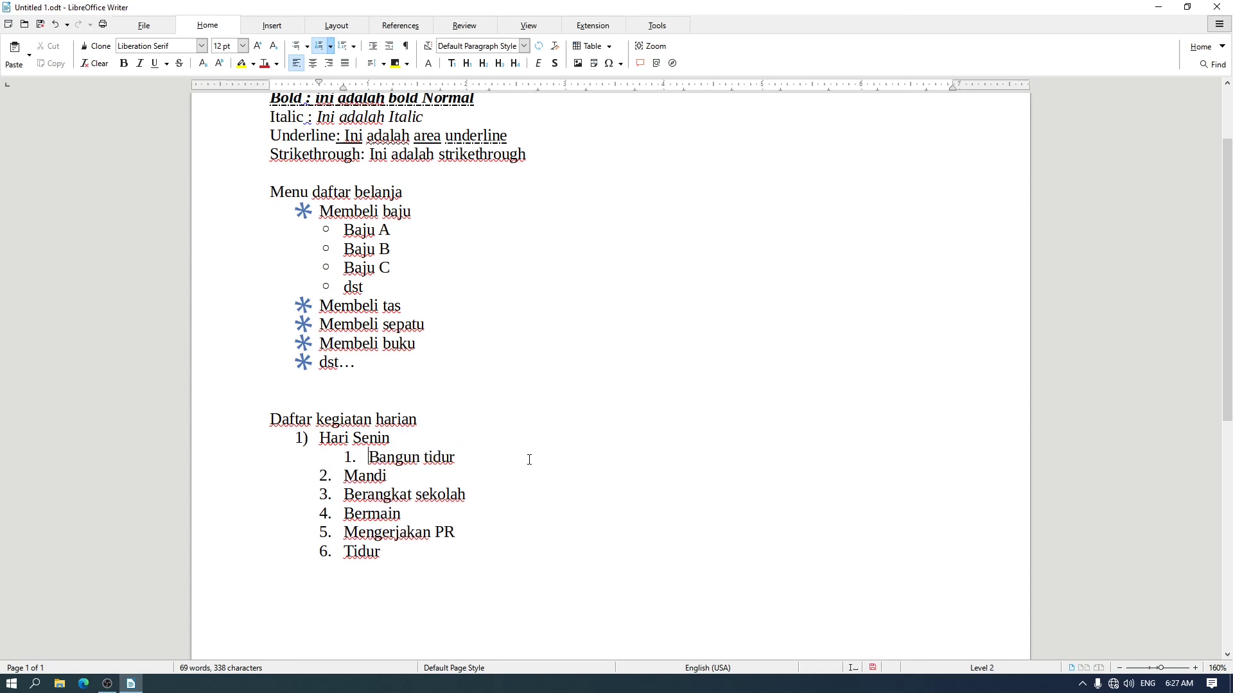
key(Tab)
key(Tab)
key(Tab)
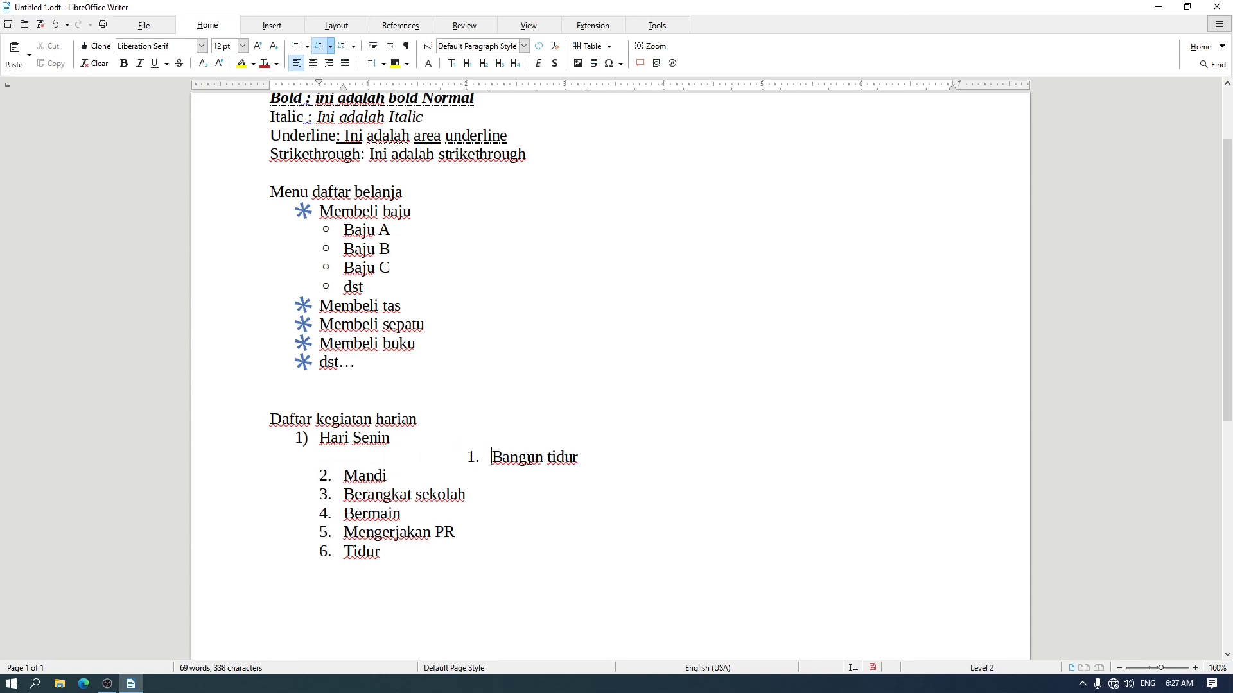
Promote the "Bangun tidur" item back to the second list level, in line with "Mandi".
key(shift+Tab)
key(shift+Tab)
key(shift+Tab)
key(shift+Tab)
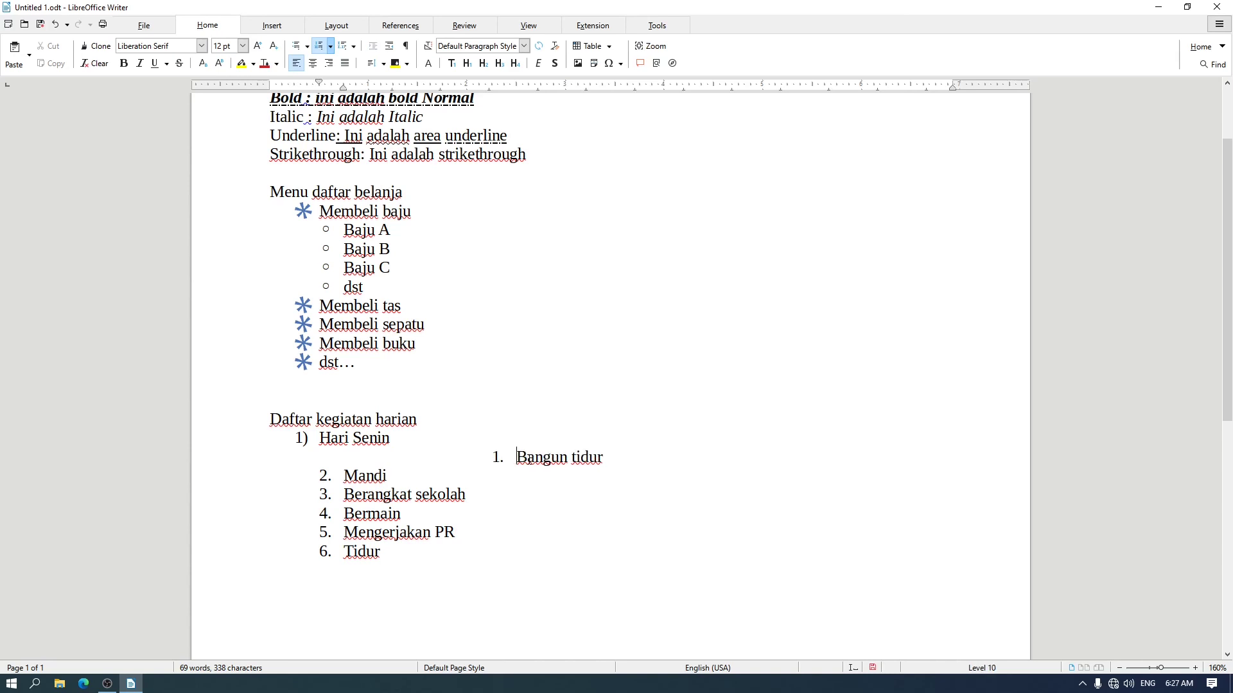
key(shift+Tab)
key(shift+Tab)
key(shift+Tab)
key(shift+Tab)
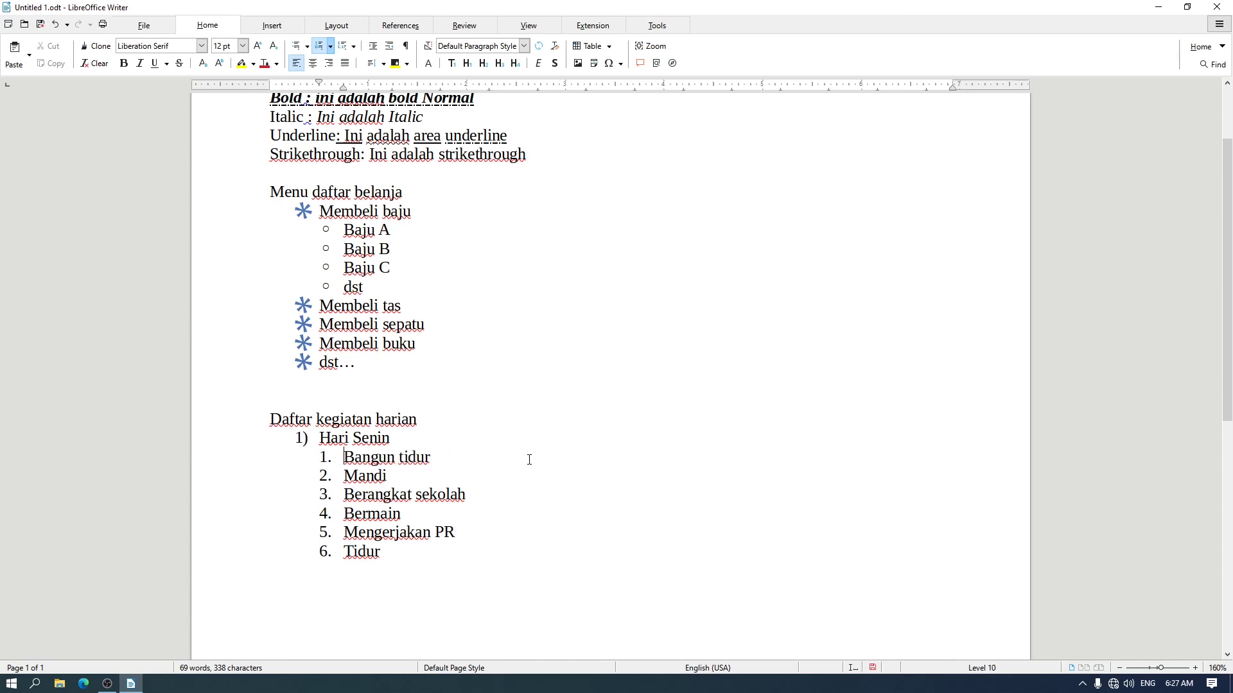
Demote "Bangun tidur" from the second level through all sublevels to level 10.
key(Tab)
key(Tab)
key(Tab)
key(Tab)
key(Tab)
key(Tab)
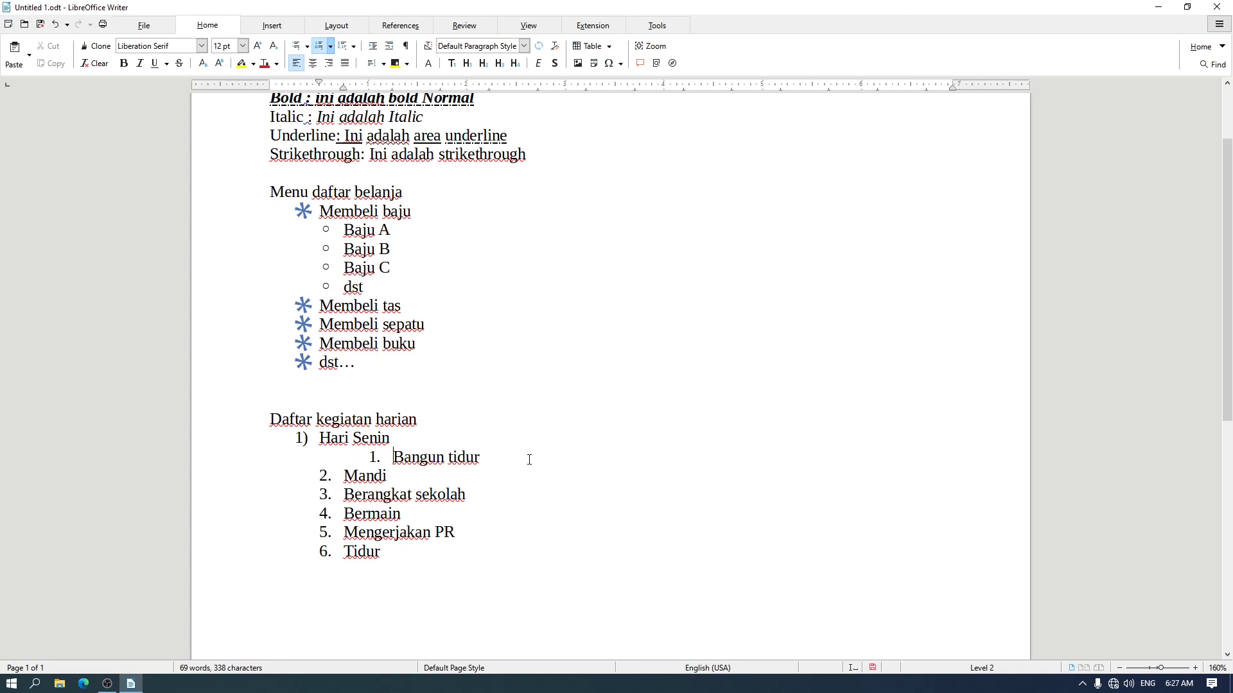
key(Tab)
key(Tab)
key(Tab)
key(Tab)
key(Tab)
key(Tab)
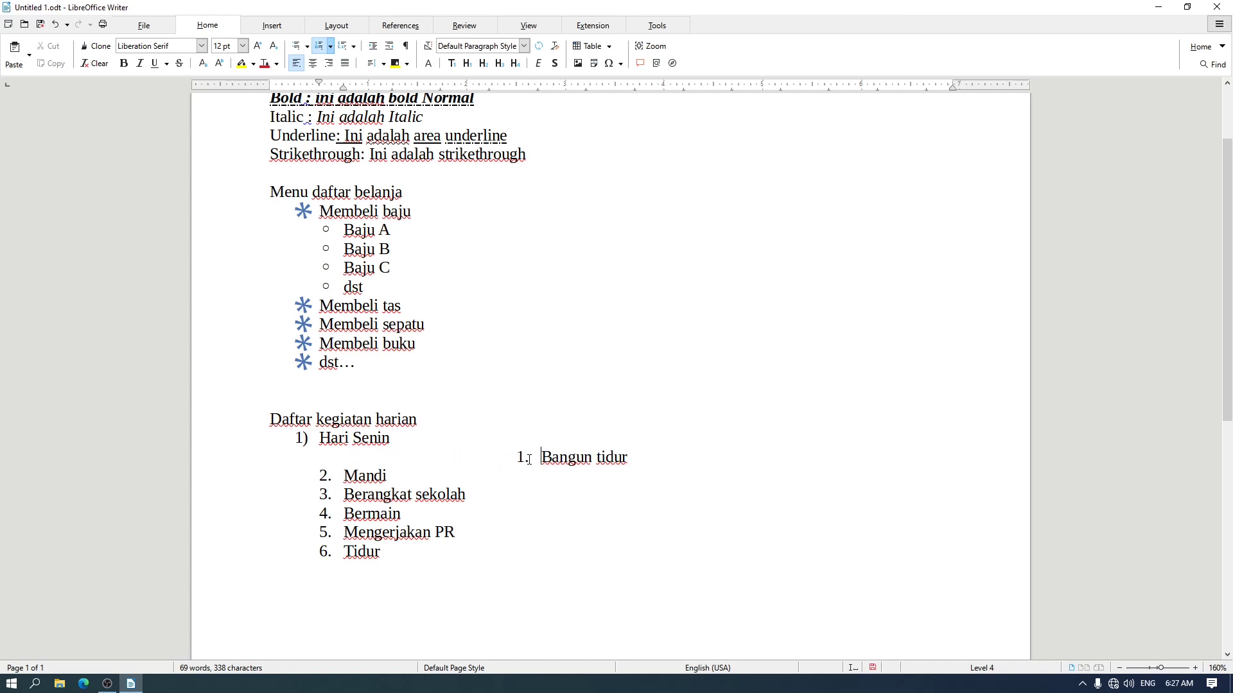
Promote "Bangun tidur" all the way up to level 1, in line with "Hari Senin".
key(shift+Tab)
key(shift+Tab)
key(shift+Tab)
key(shift+Tab)
key(shift+Tab)
key(shift+Tab)
key(shift+Tab)
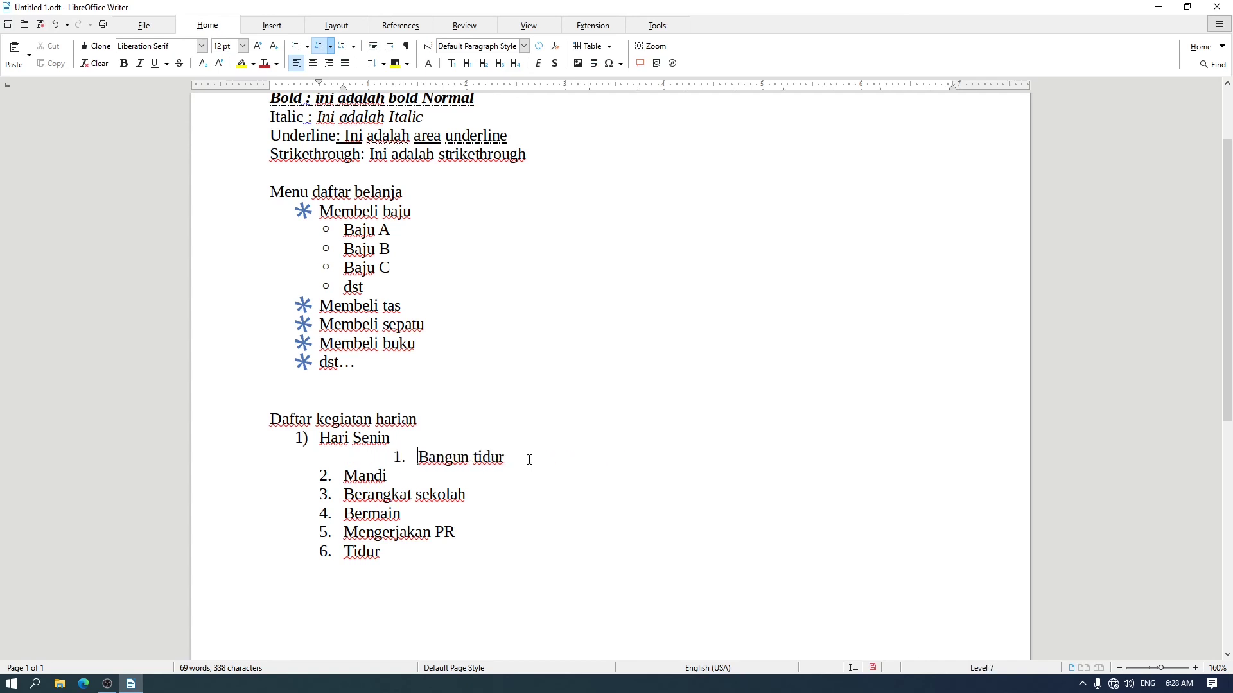
key(shift+Tab)
key(shift+Tab)
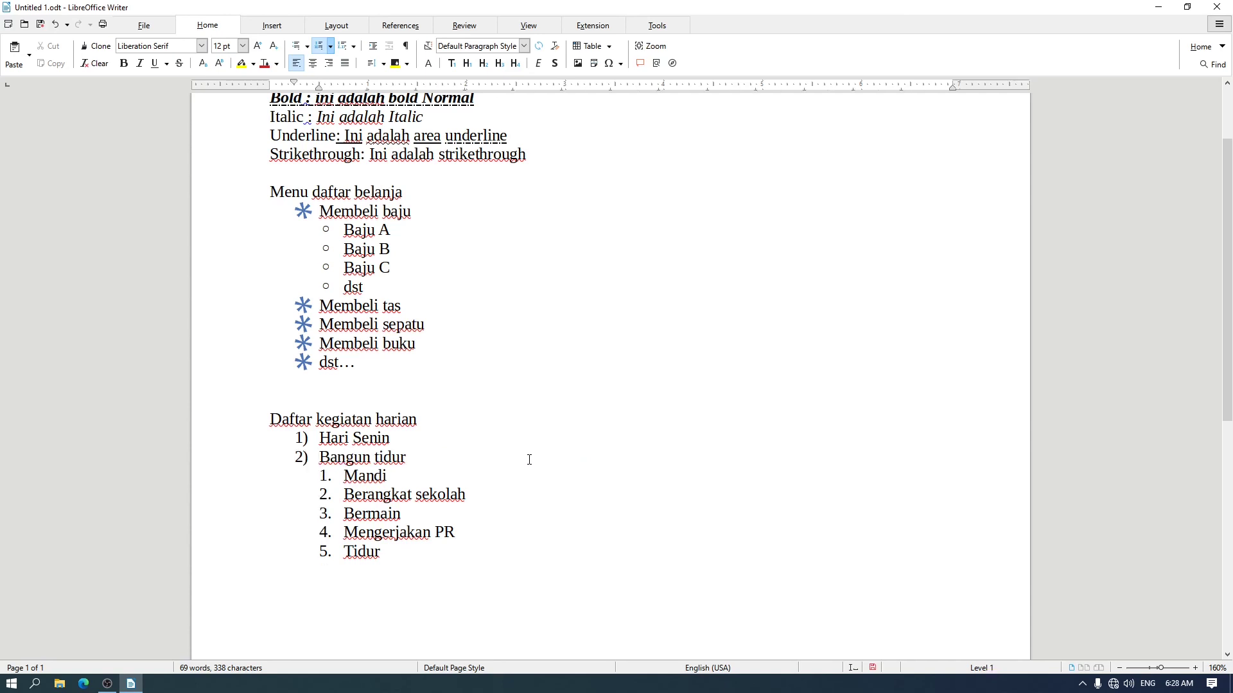
Demote "Bangun tidur" to the third level and promote it back to level 2 under "Hari Senin".
key(Tab)
key(Tab)
key(Tab)
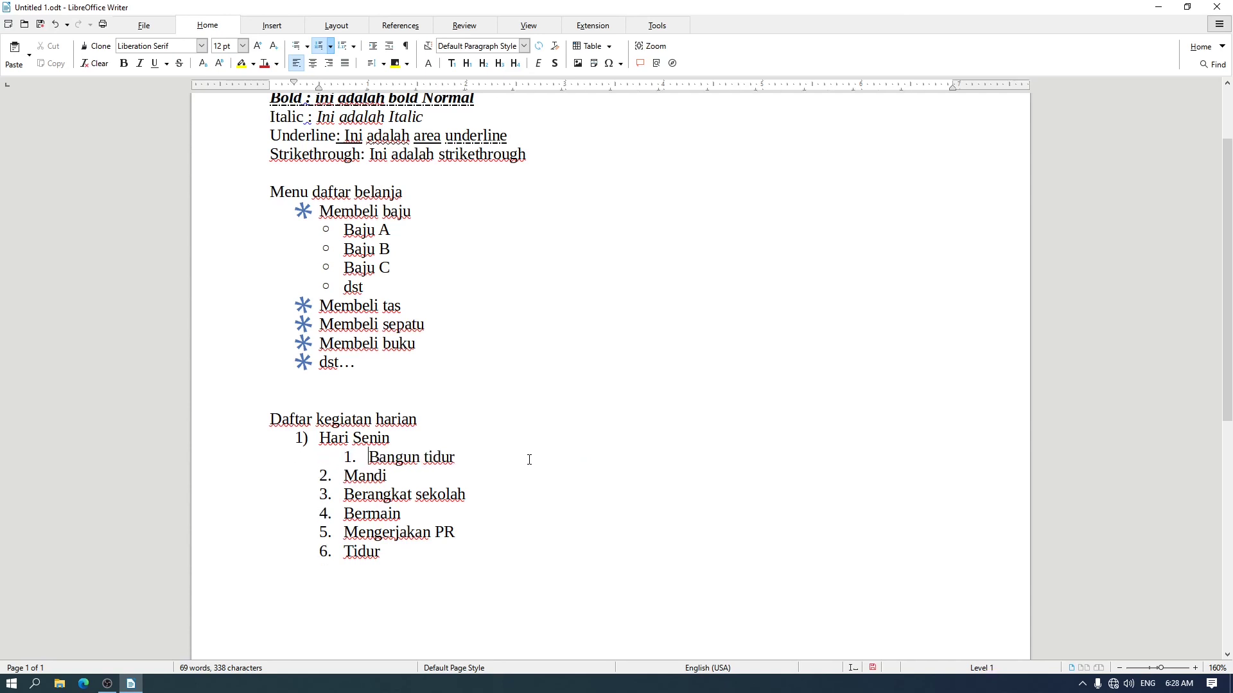
key(shift+Tab)
key(shift+Tab)
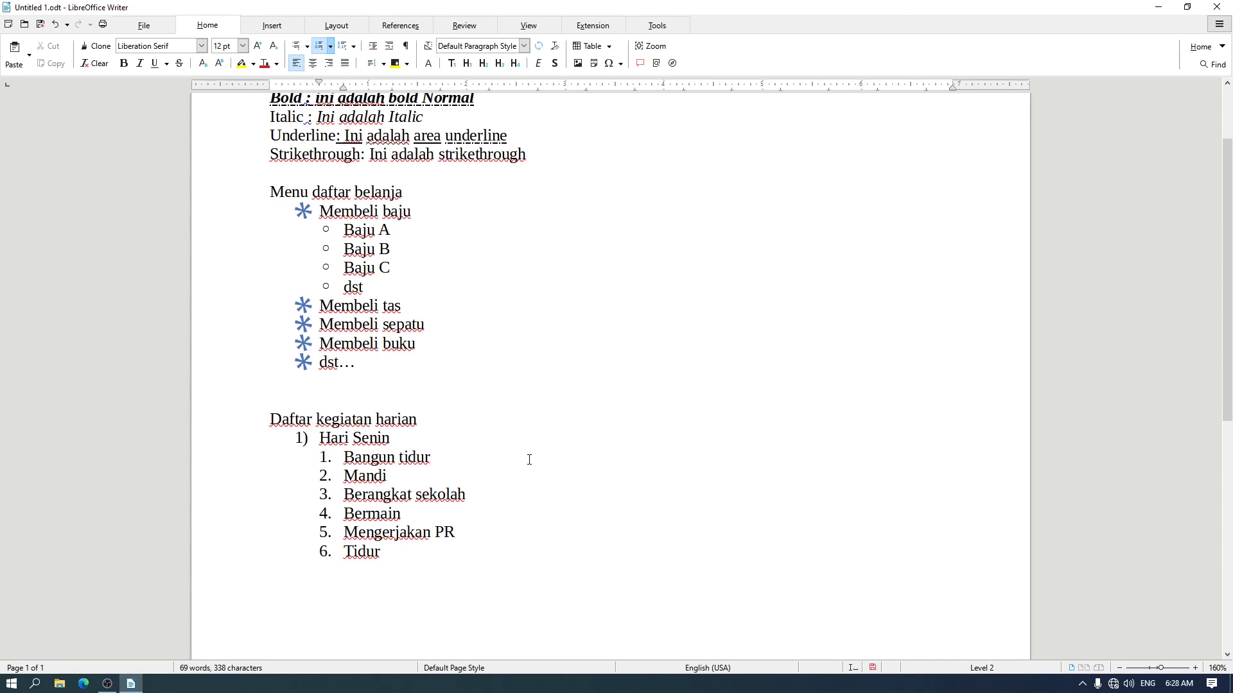
Try several outline presets for the daily activities list and apply the one numbered 1., 1.1., a).
click(353, 45)
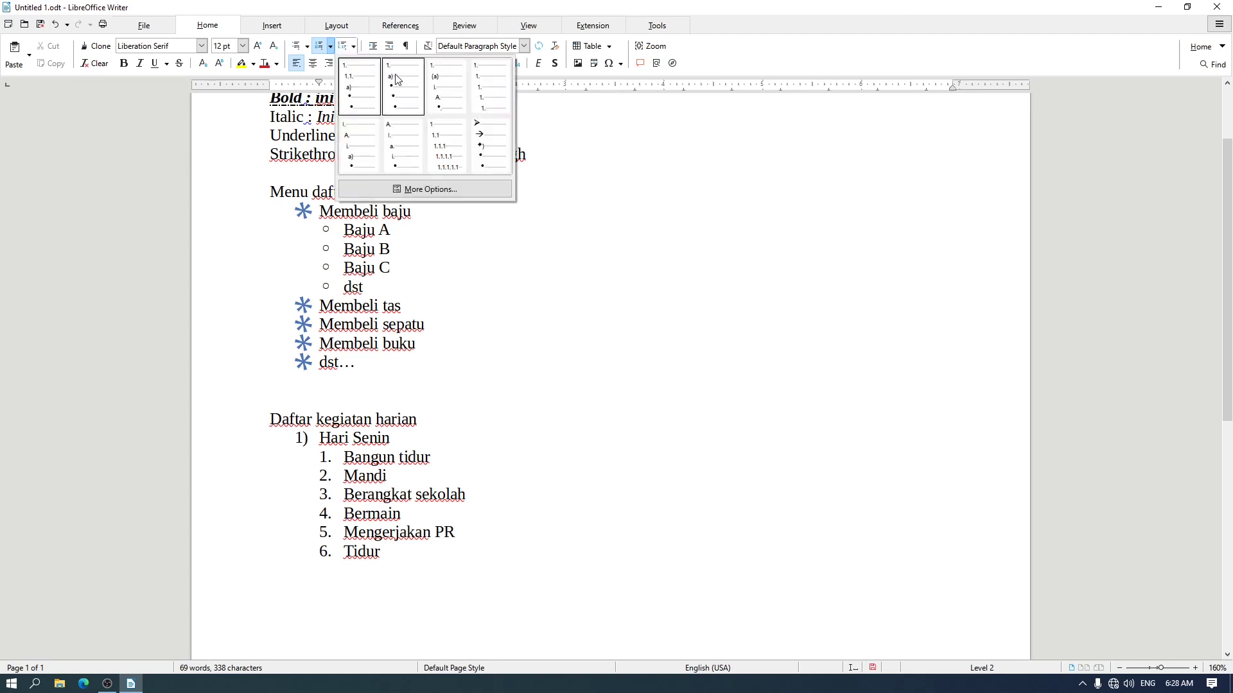
click(431, 190)
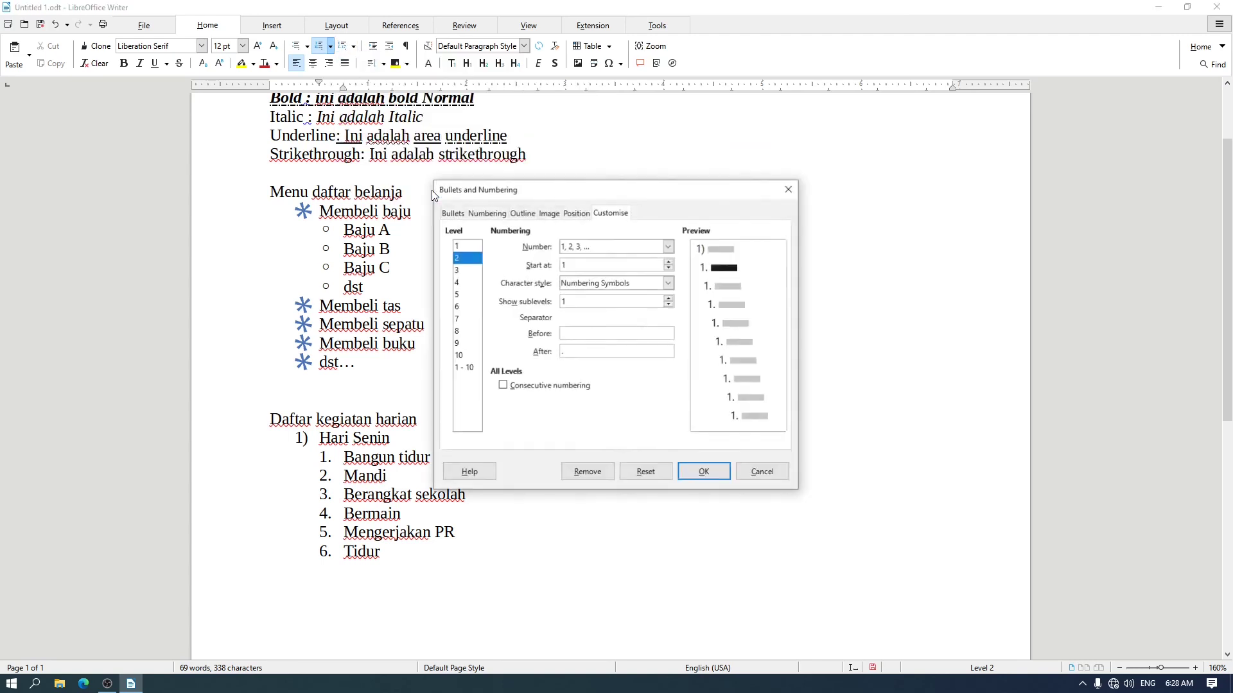
click(521, 214)
click(578, 291)
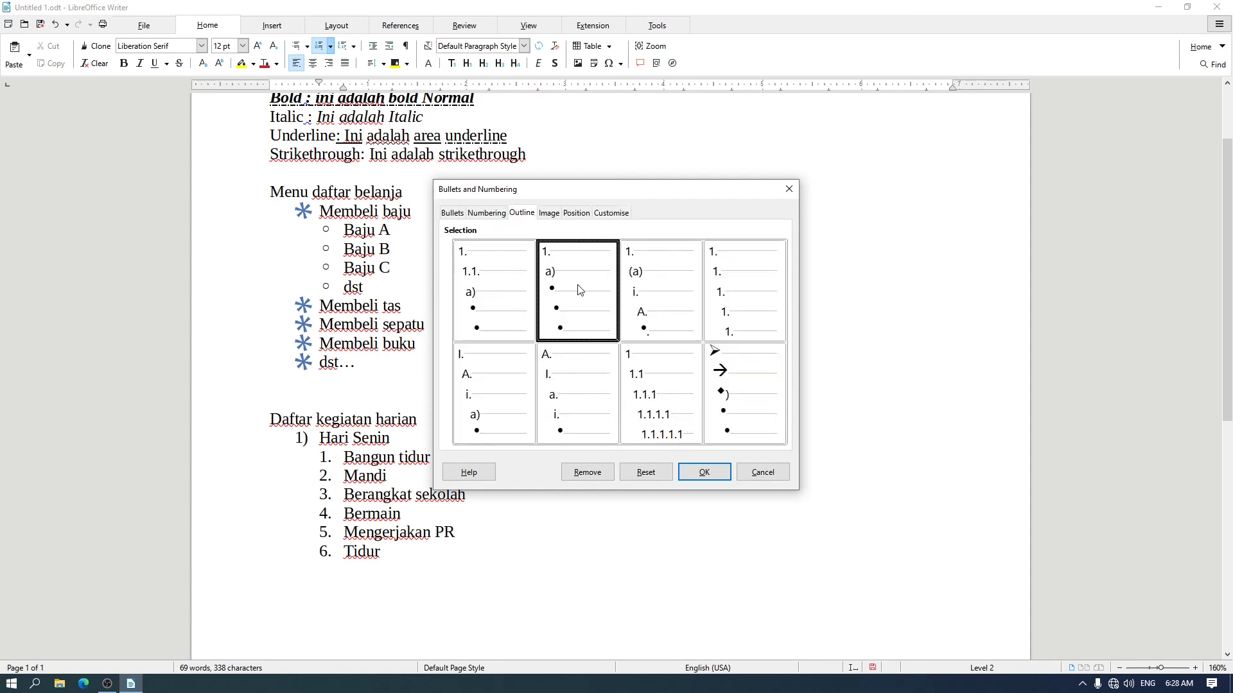
click(661, 287)
click(736, 285)
click(457, 294)
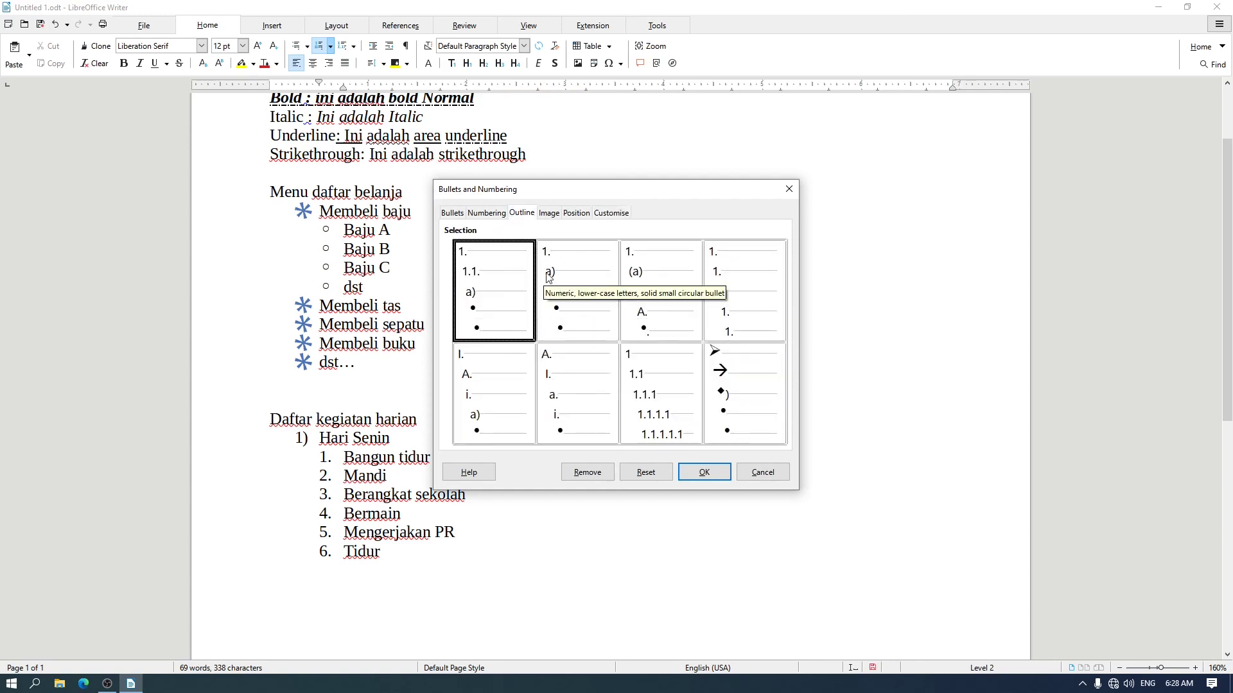
click(552, 277)
click(633, 278)
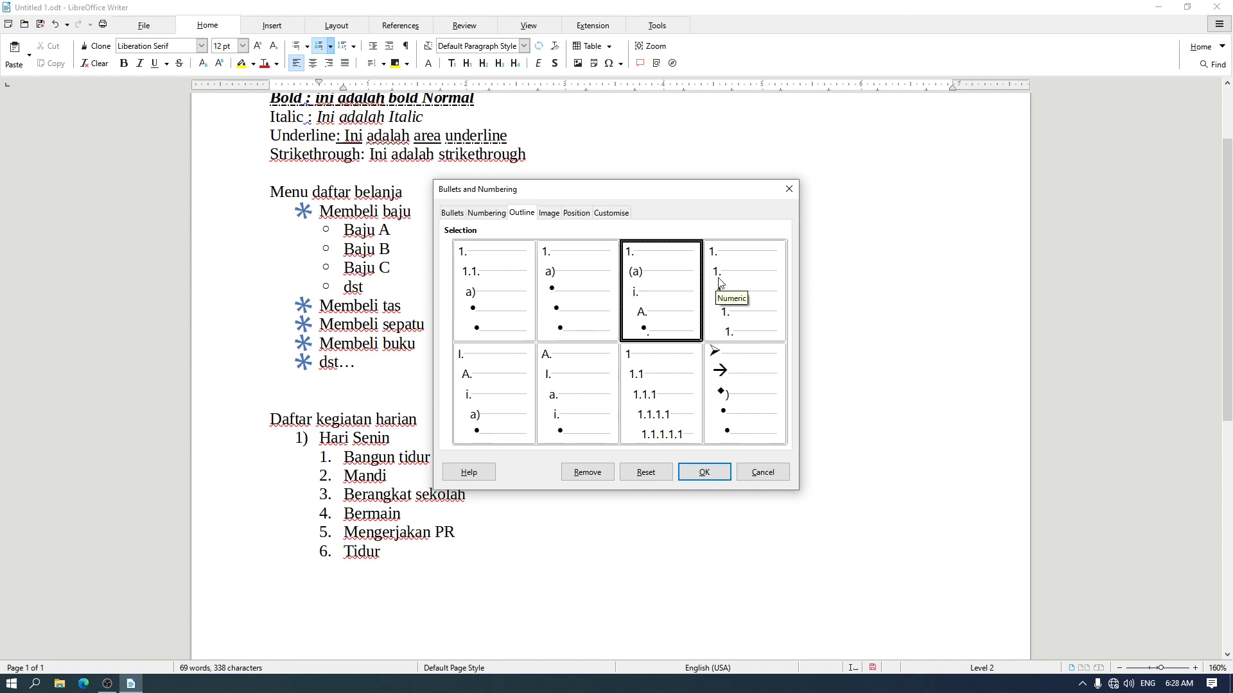
click(716, 281)
click(508, 284)
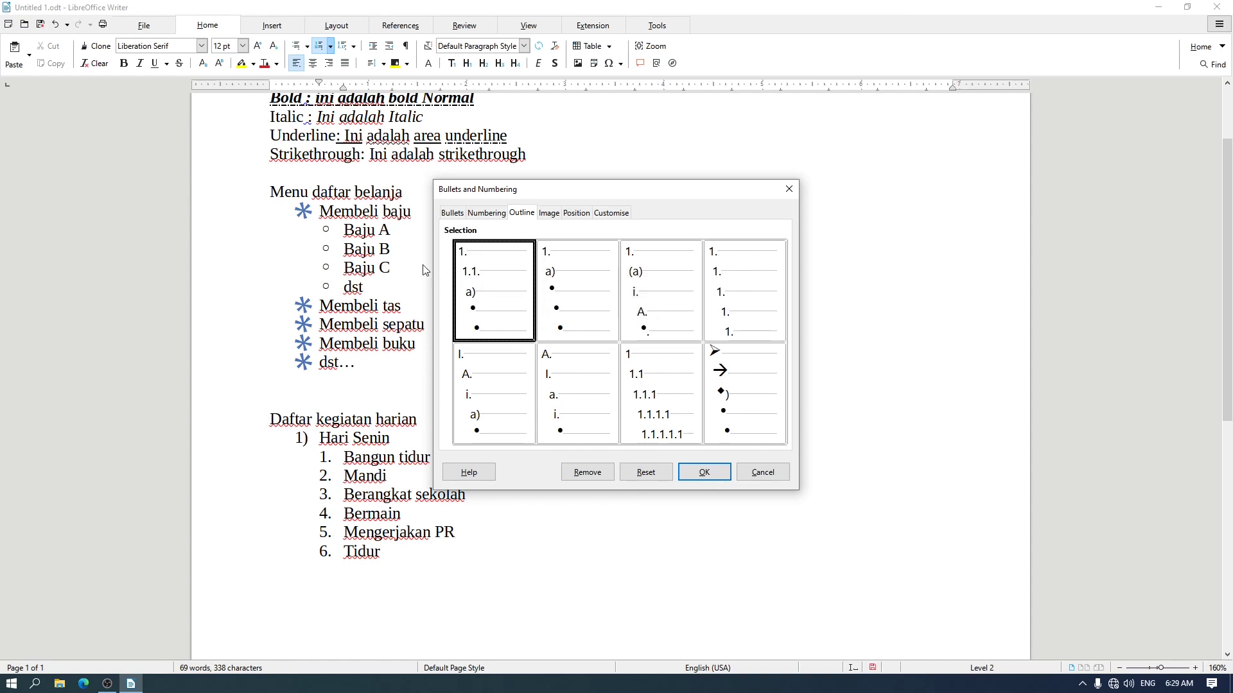
click(704, 479)
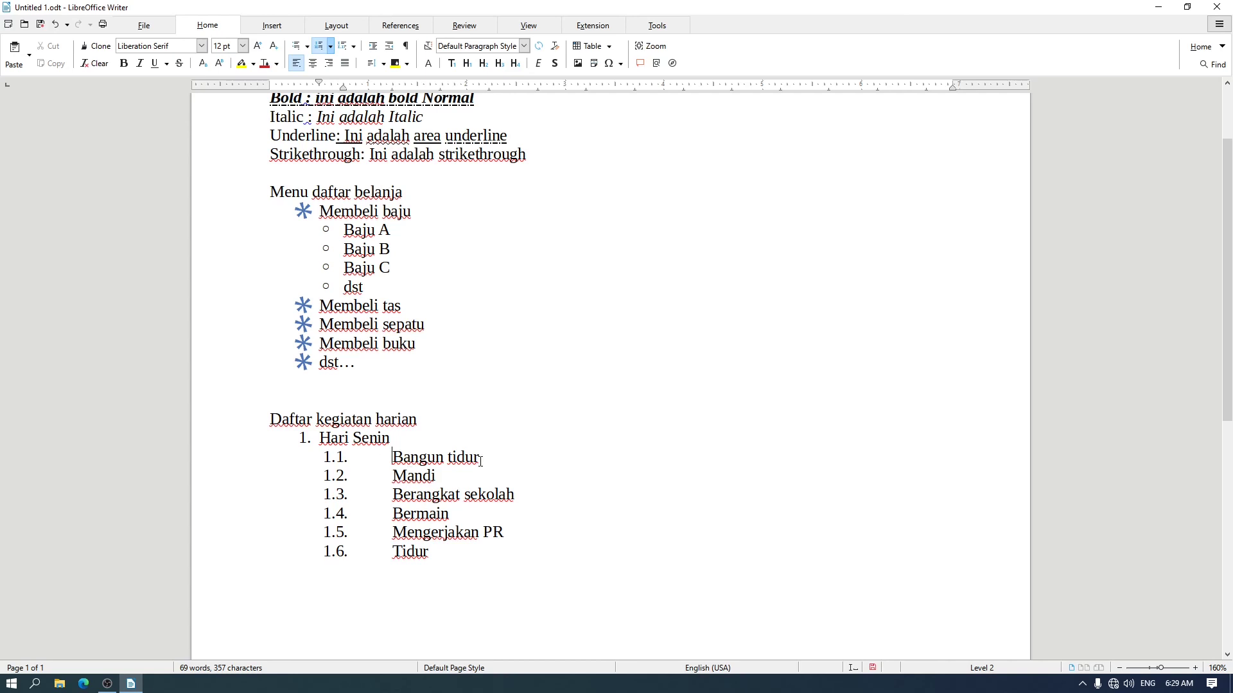
Demote "Bangun tidur" through the a) and bullet levels of the outline and return it to level 2.
key(Tab)
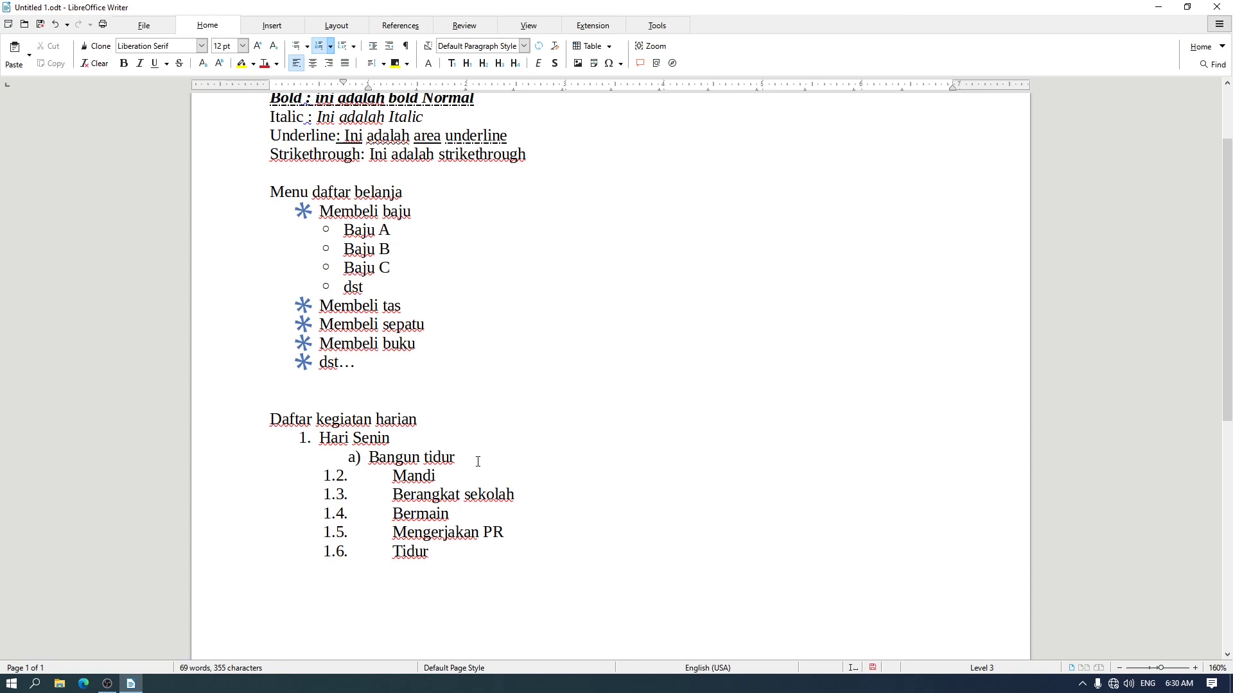
key(Tab)
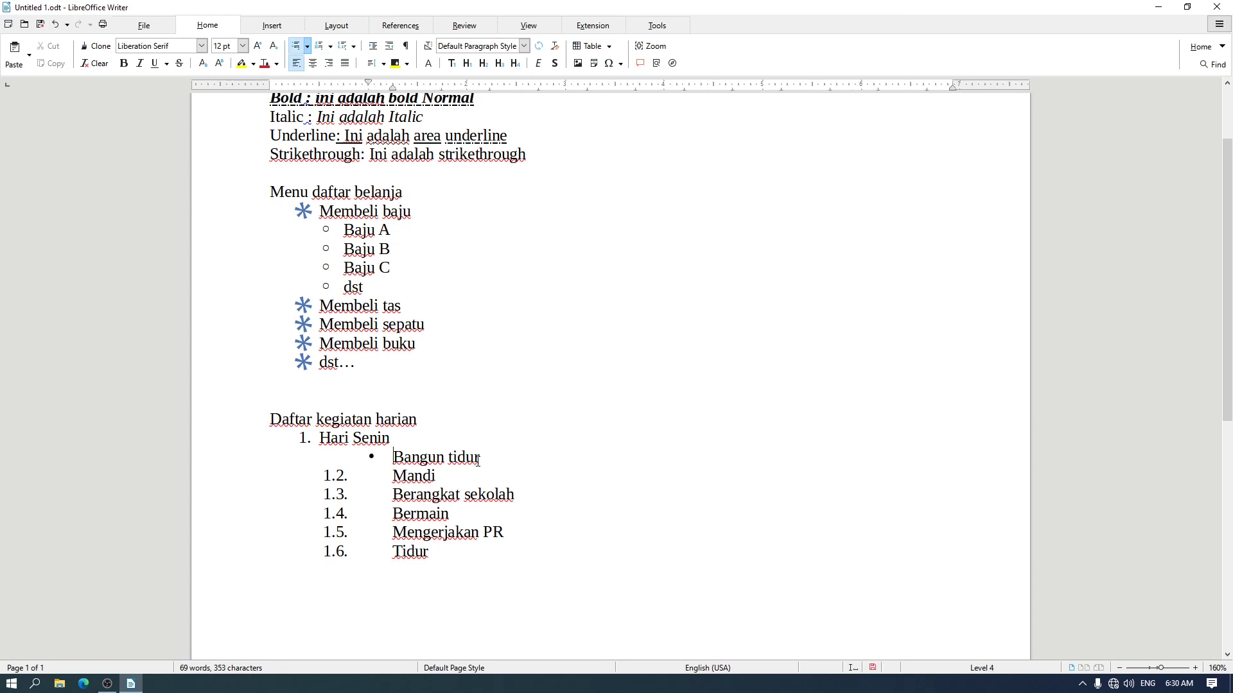
key(Tab)
key(Tab)
key(Tab)
key(Tab)
key(Tab)
key(Tab)
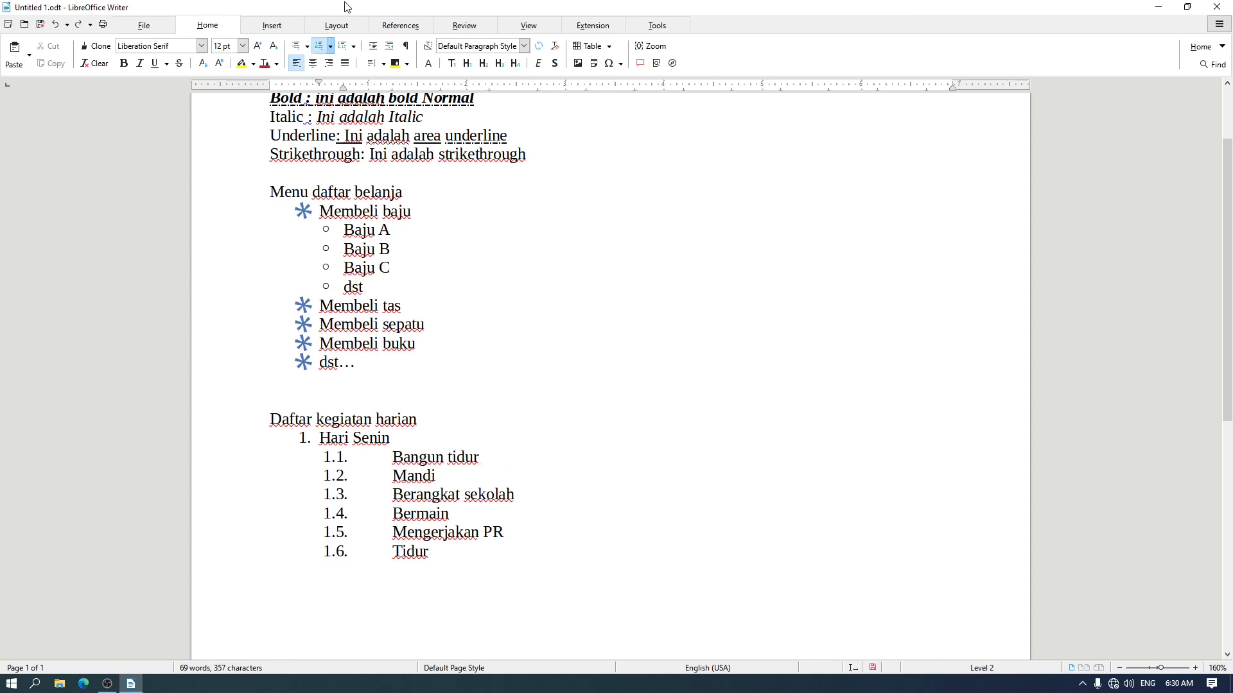
Apply the 1, 1.1, 1.1.1 outline preset to the daily activities list and demote "Bangun tidur" to the deepest level.
click(330, 46)
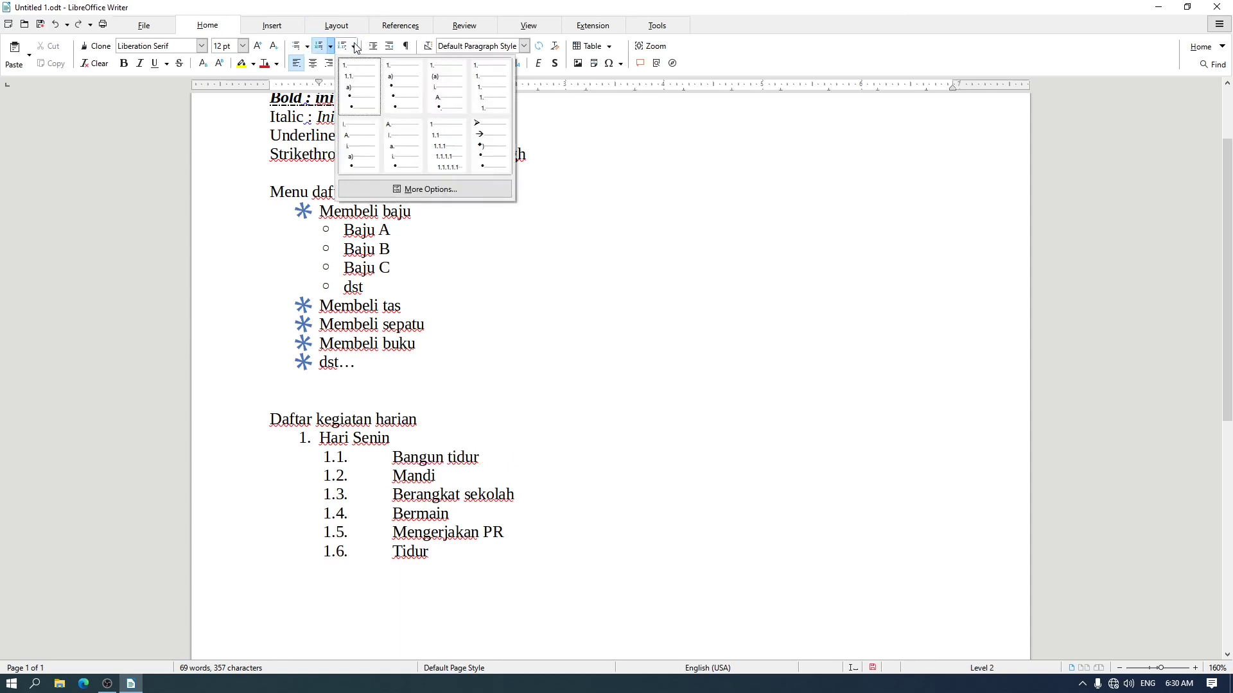
click(450, 166)
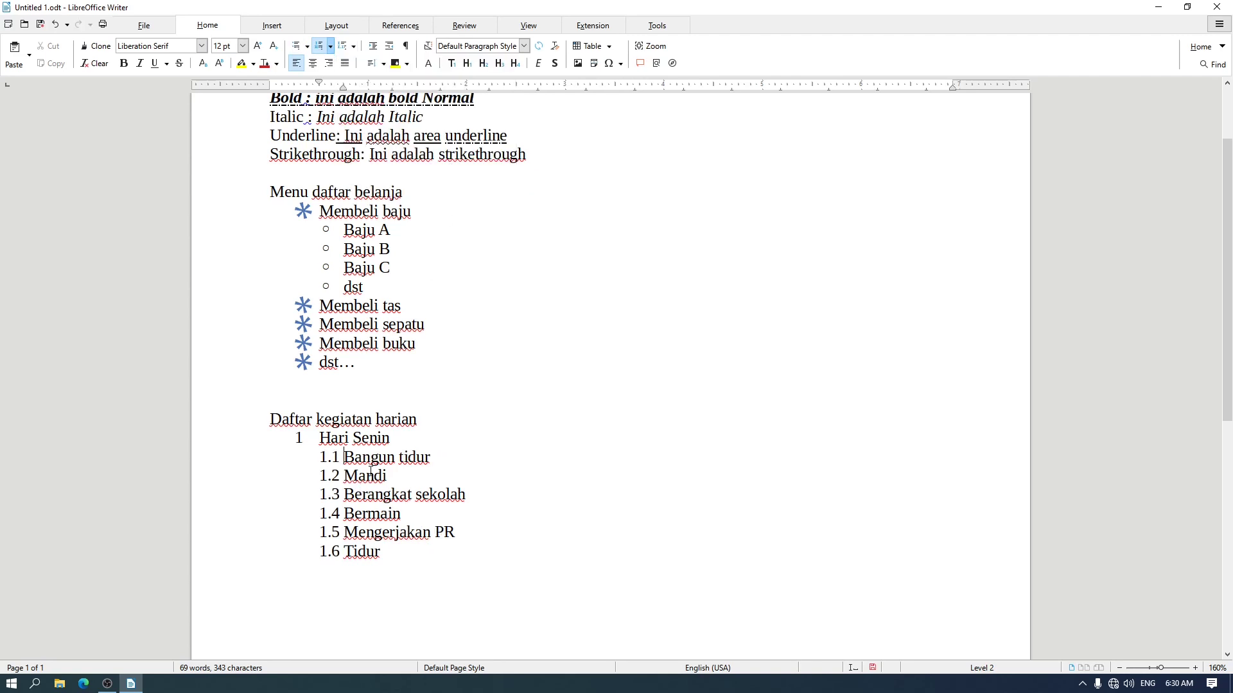
key(Tab)
key(Tab)
key(Tab)
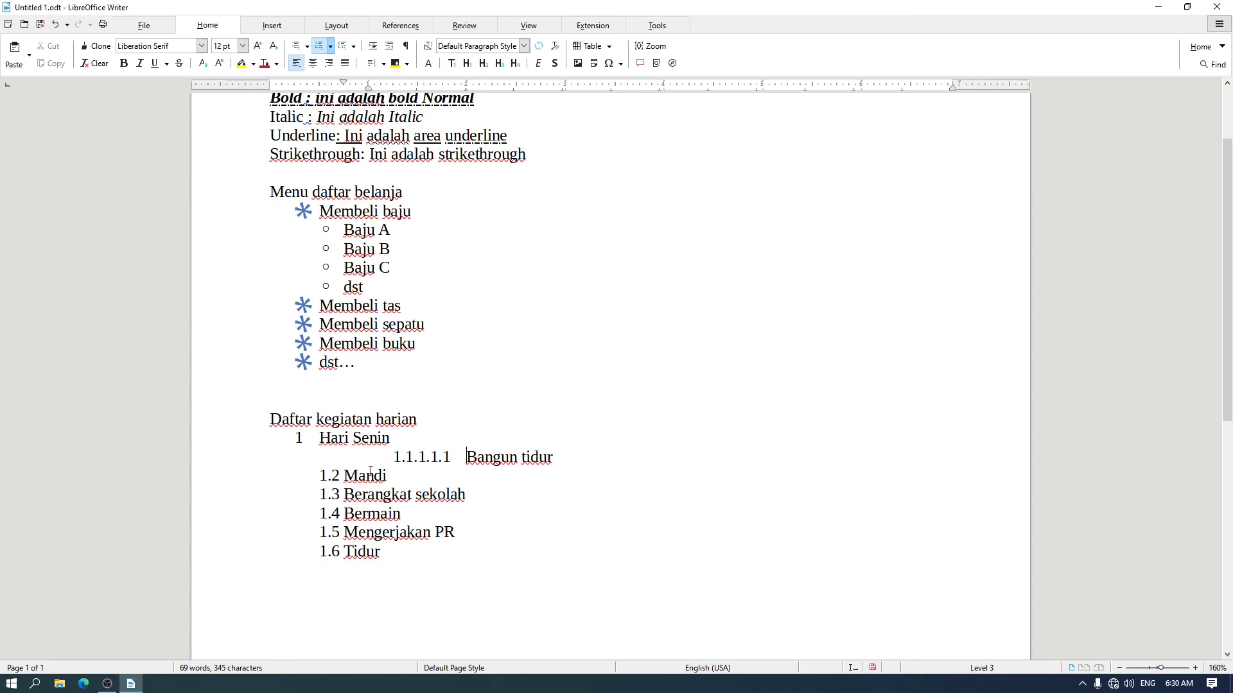
key(Tab)
key(Tab)
key(Tab)
key(Tab)
key(Tab)
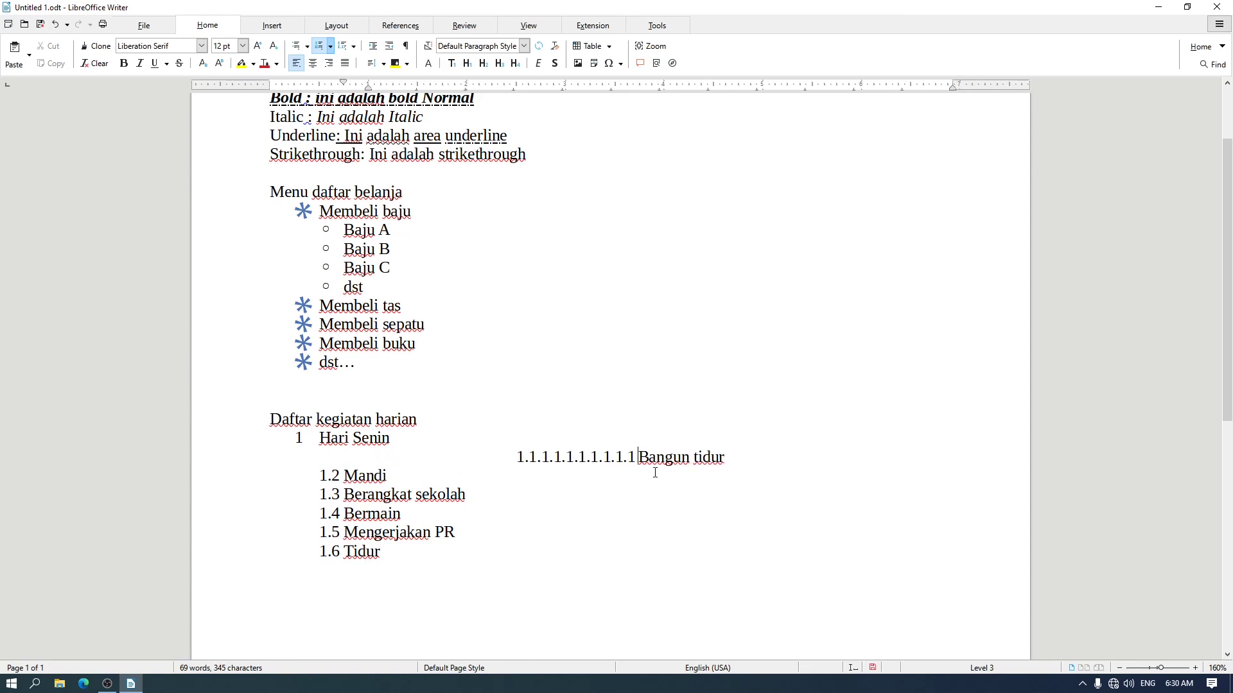
Demote the "Baju A" item in the shopping list to its deepest bullet level.
key(Tab)
key(Tab)
key(Tab)
key(Tab)
key(Tab)
key(Tab)
key(Tab)
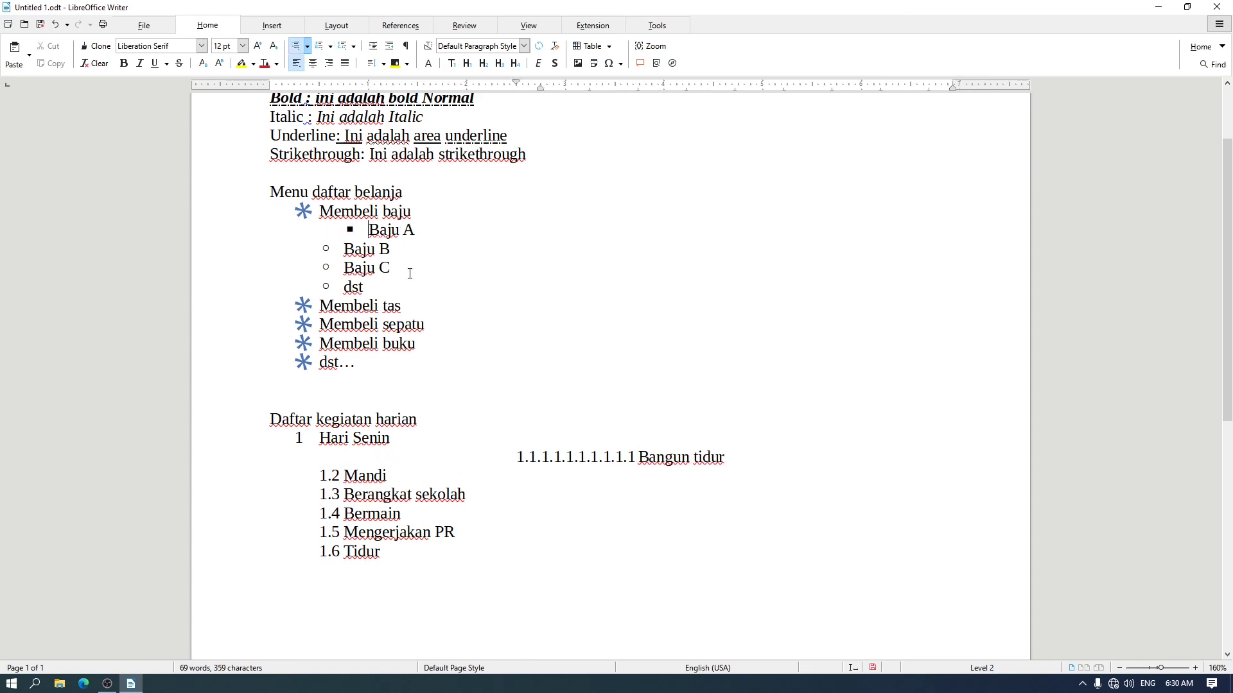
key(Tab)
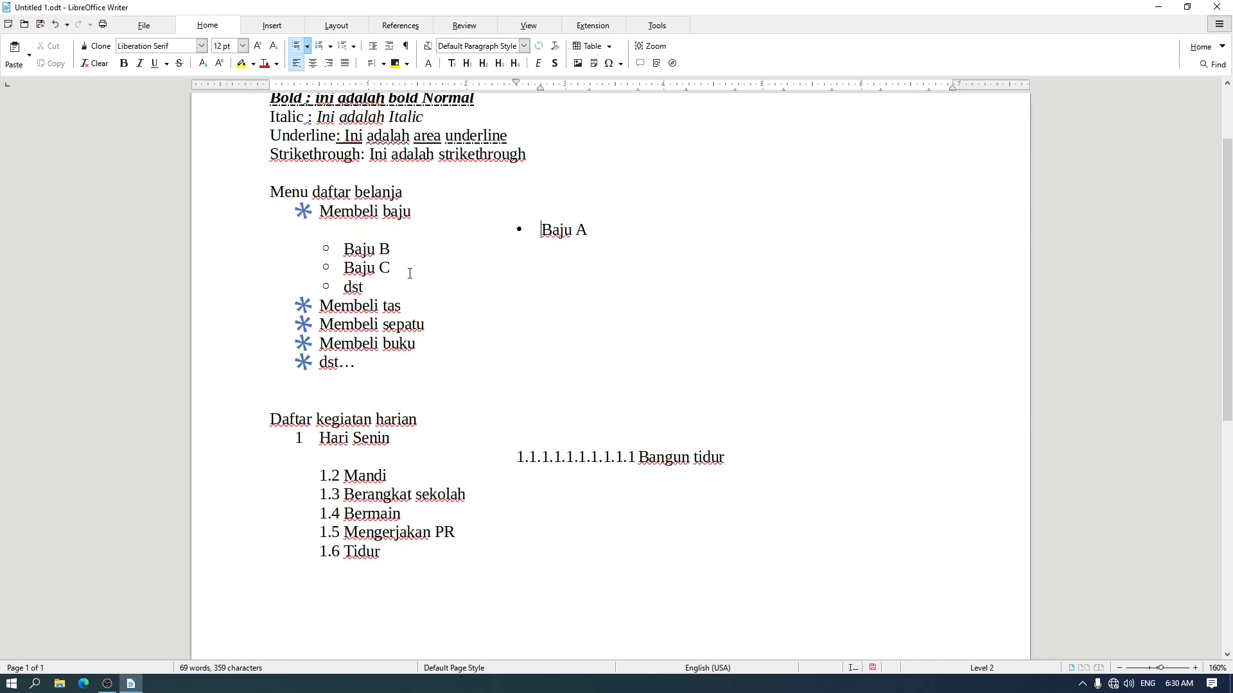
Promote "Baju A" back to level 2 under "Membeli baju", in line with "Baju B".
key(shift+Tab)
key(shift+Tab)
key(shift+Tab)
key(shift+Tab)
key(shift+Tab)
key(shift+Tab)
key(shift+Tab)
key(shift+Tab)
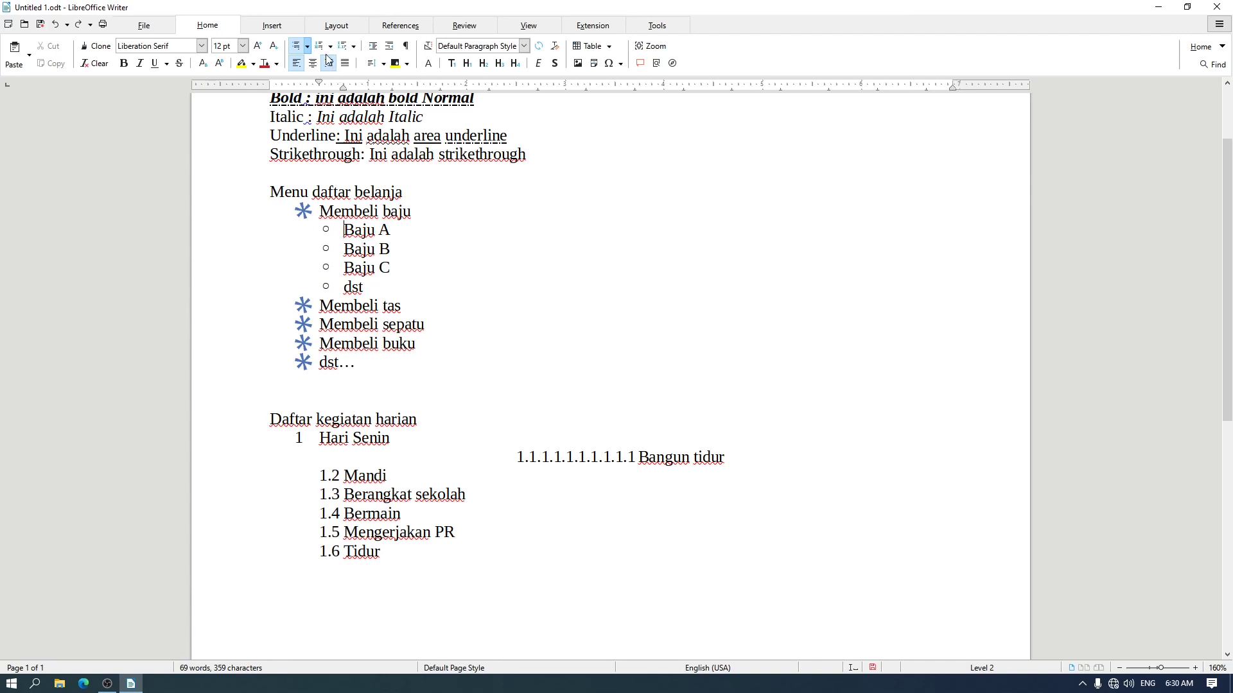
Open the custom Bullets and Numbering settings for the shopping list and examine the options of its individual levels.
click(354, 47)
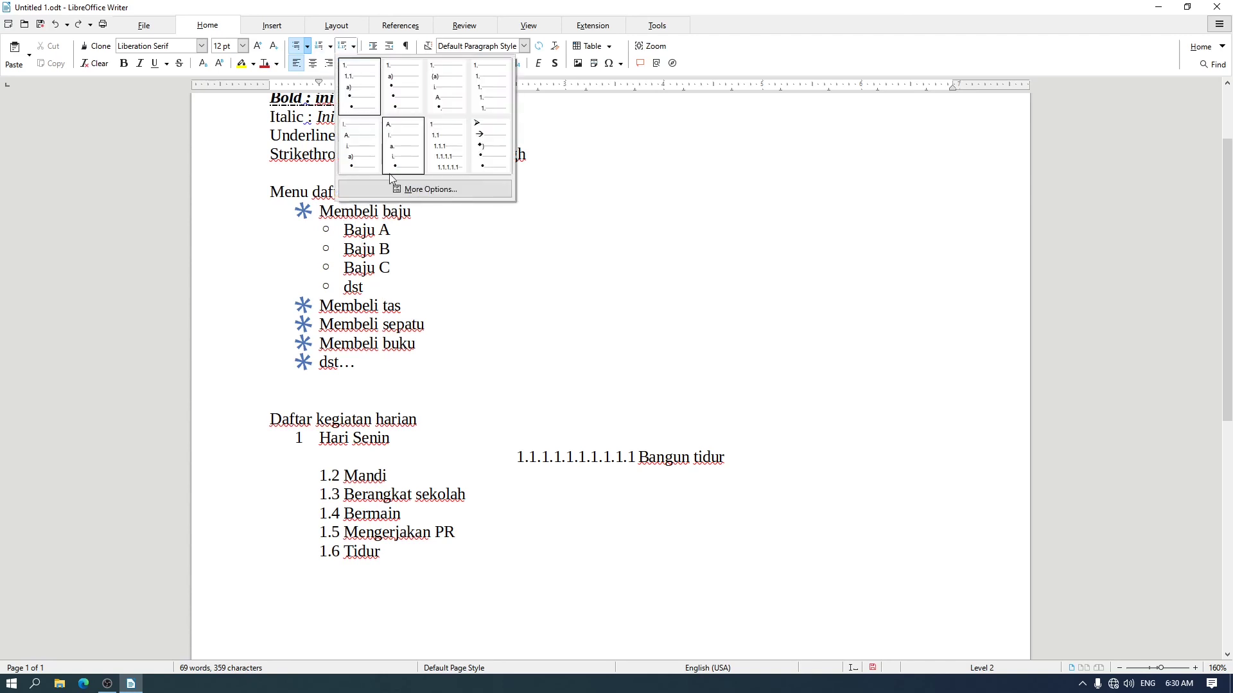
click(425, 189)
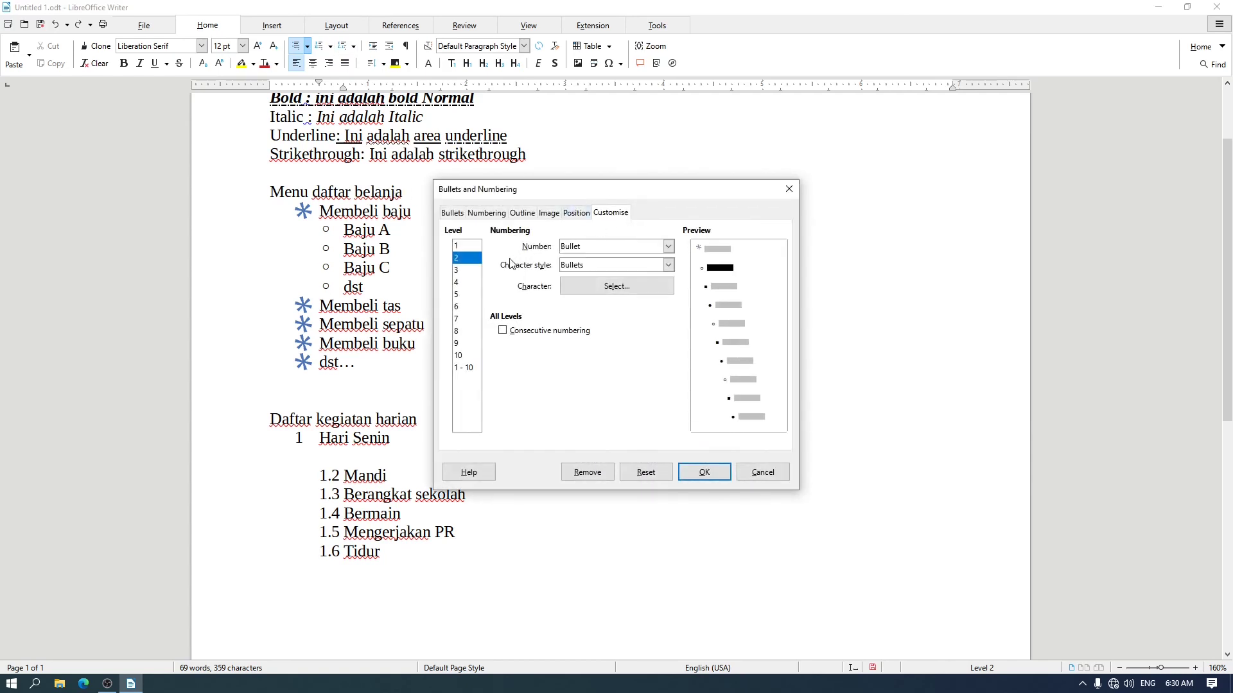
click(475, 246)
click(469, 260)
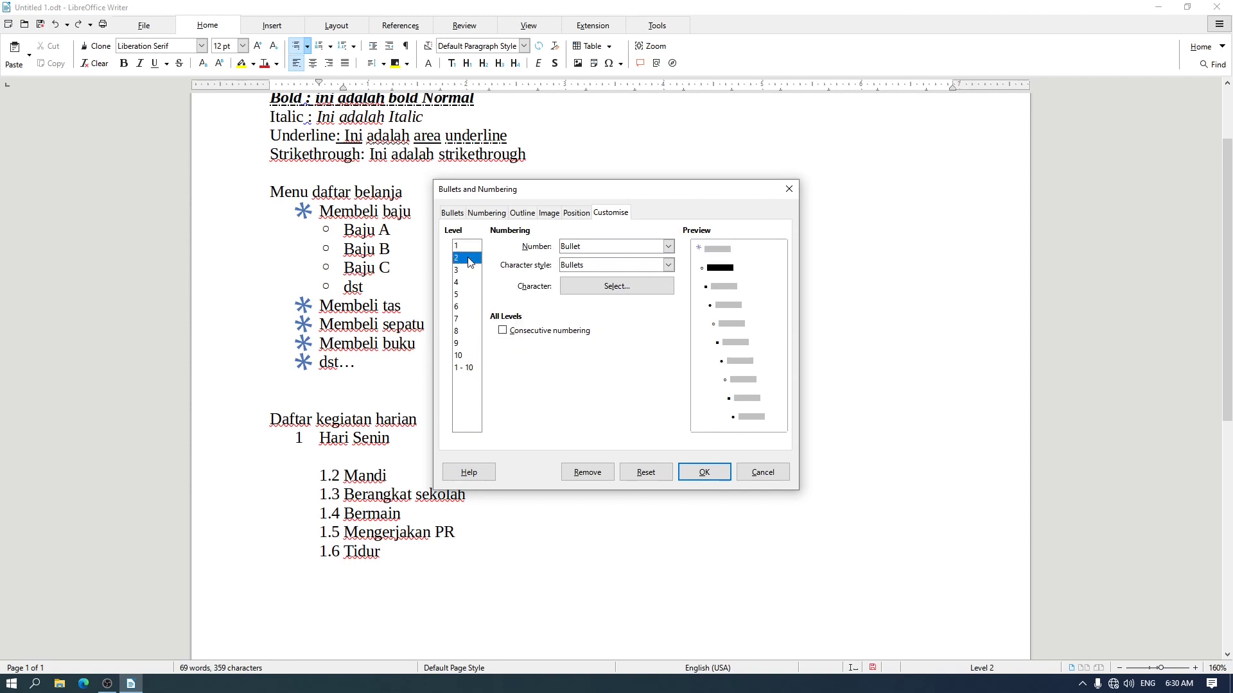
click(468, 369)
click(466, 355)
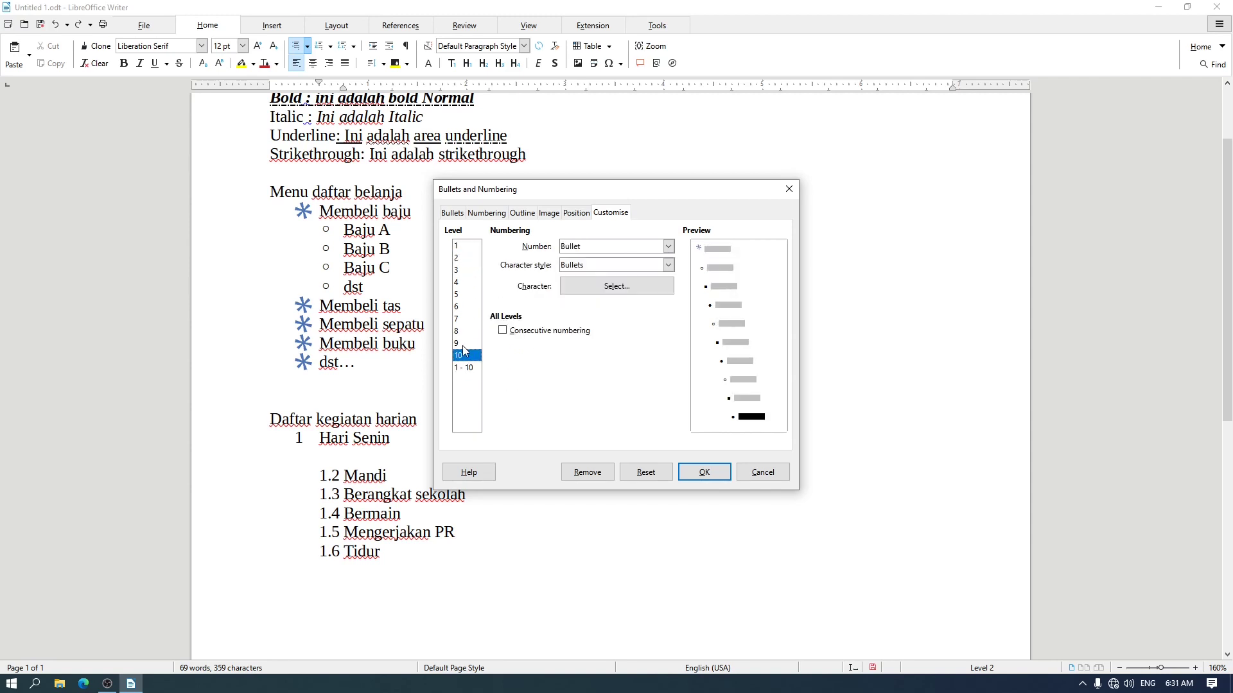
click(466, 343)
drag(465, 324, 467, 246)
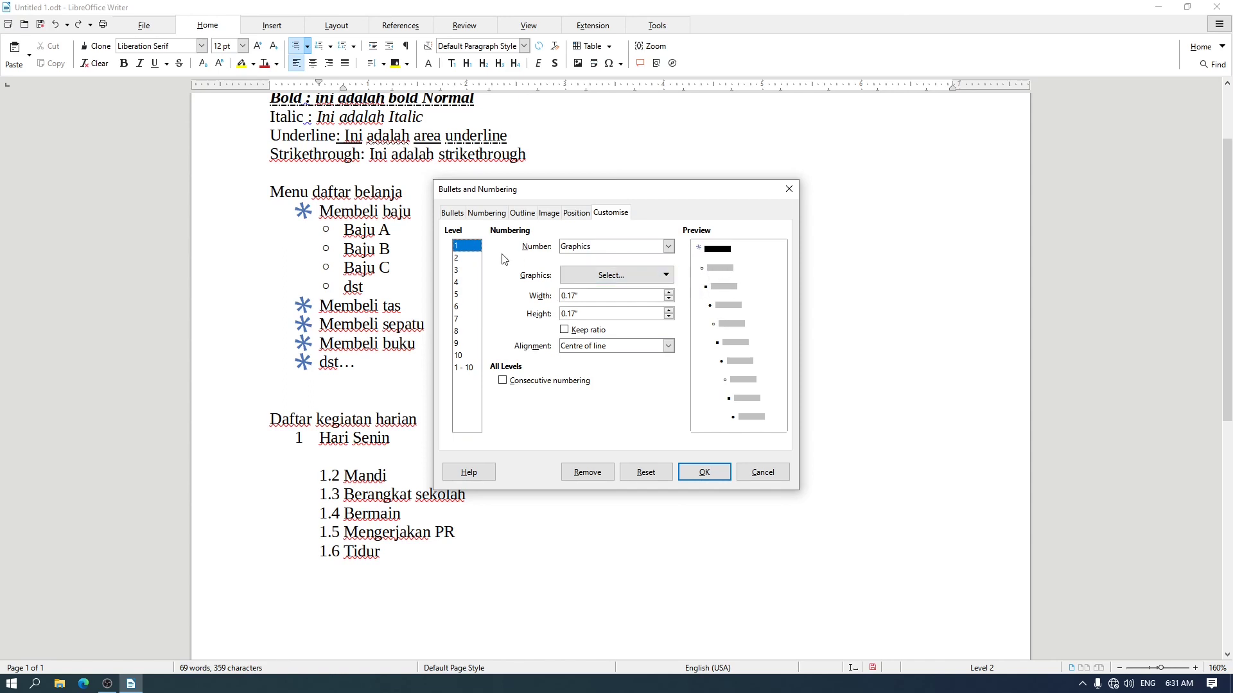
click(459, 258)
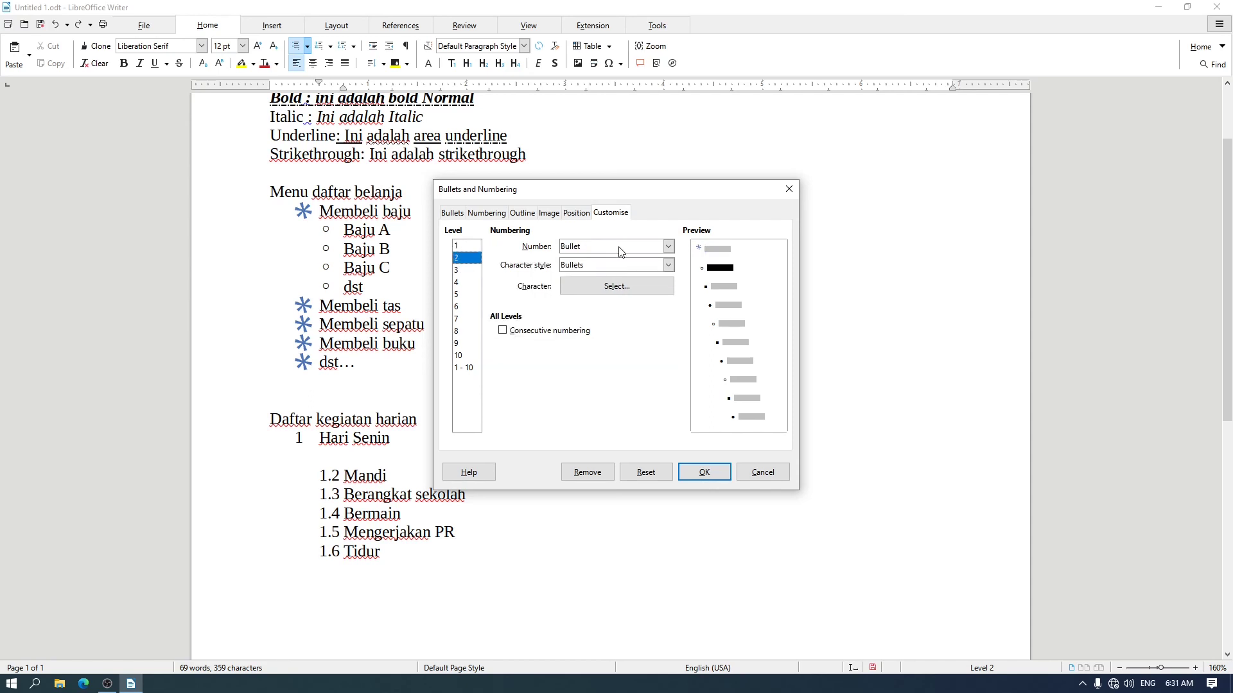
click(473, 247)
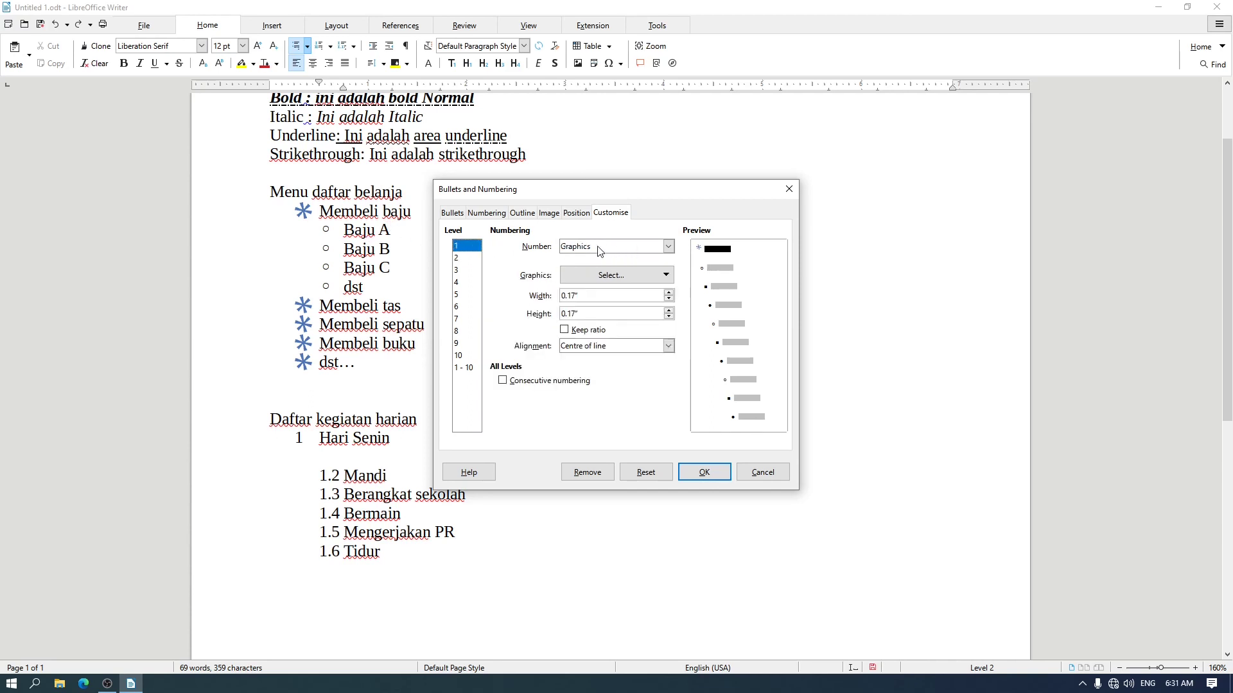
Change the shopping list's level 2 bullet to a graphic, using the gallery image bludiamd.gif.
click(460, 259)
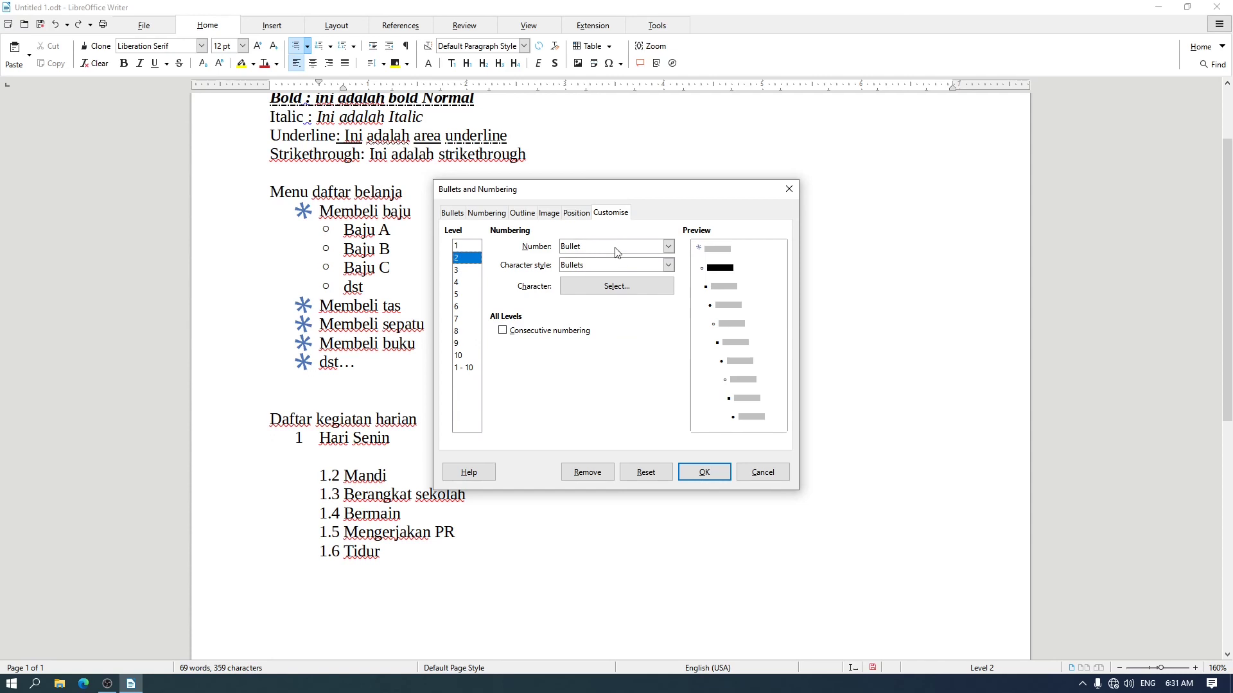
click(616, 250)
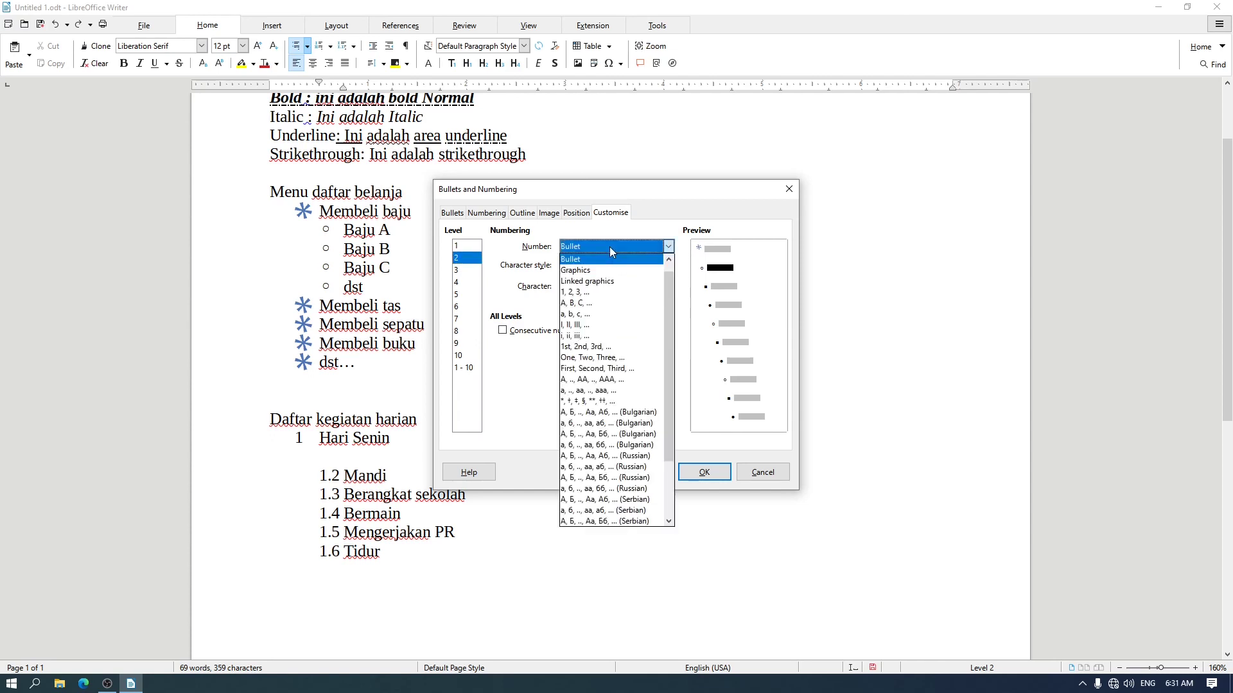
click(603, 276)
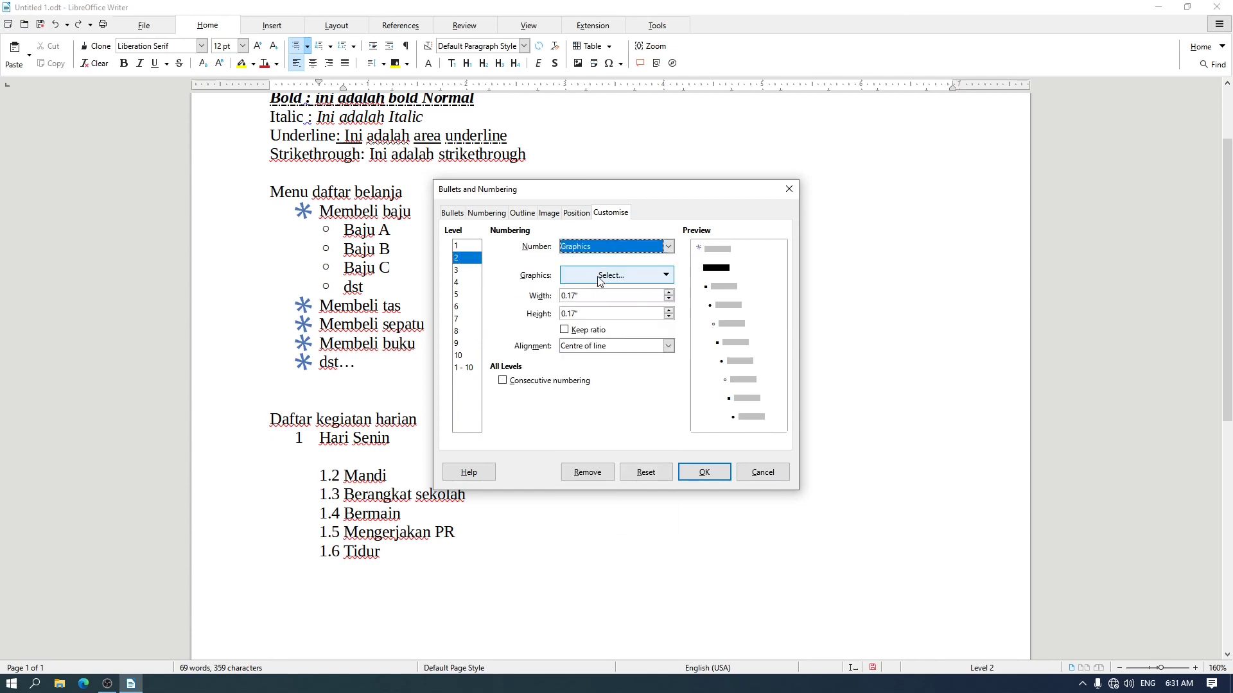
click(600, 276)
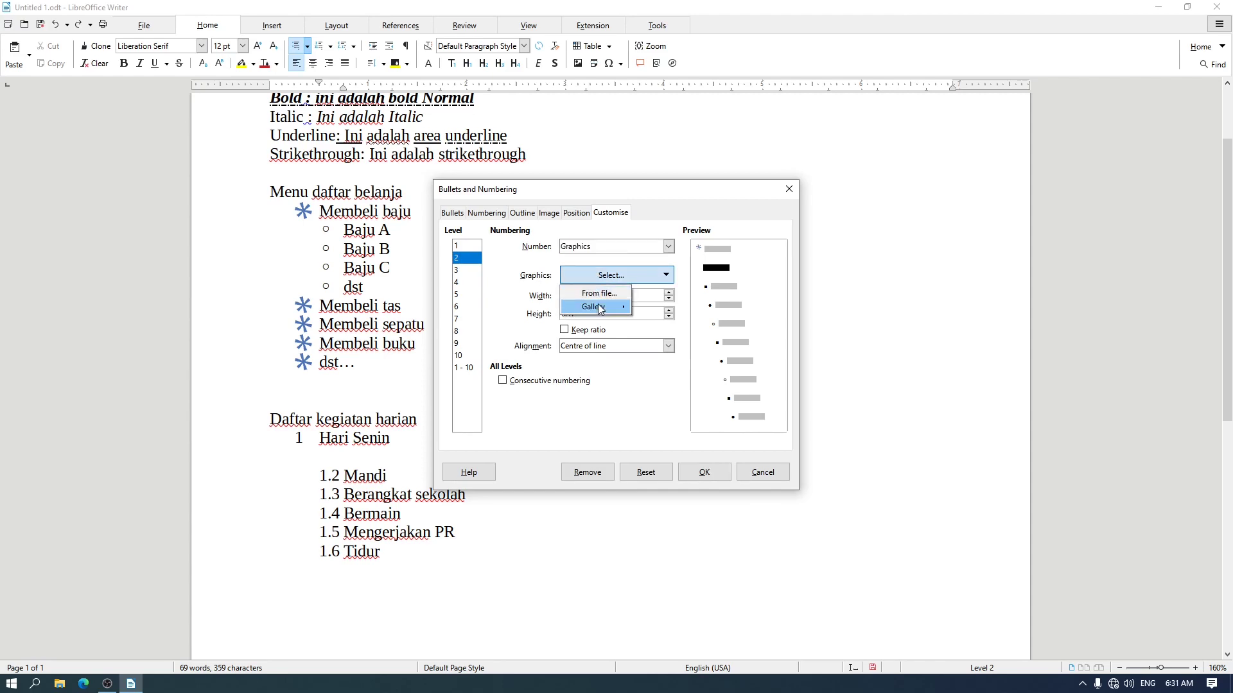
mouse_move(601, 307)
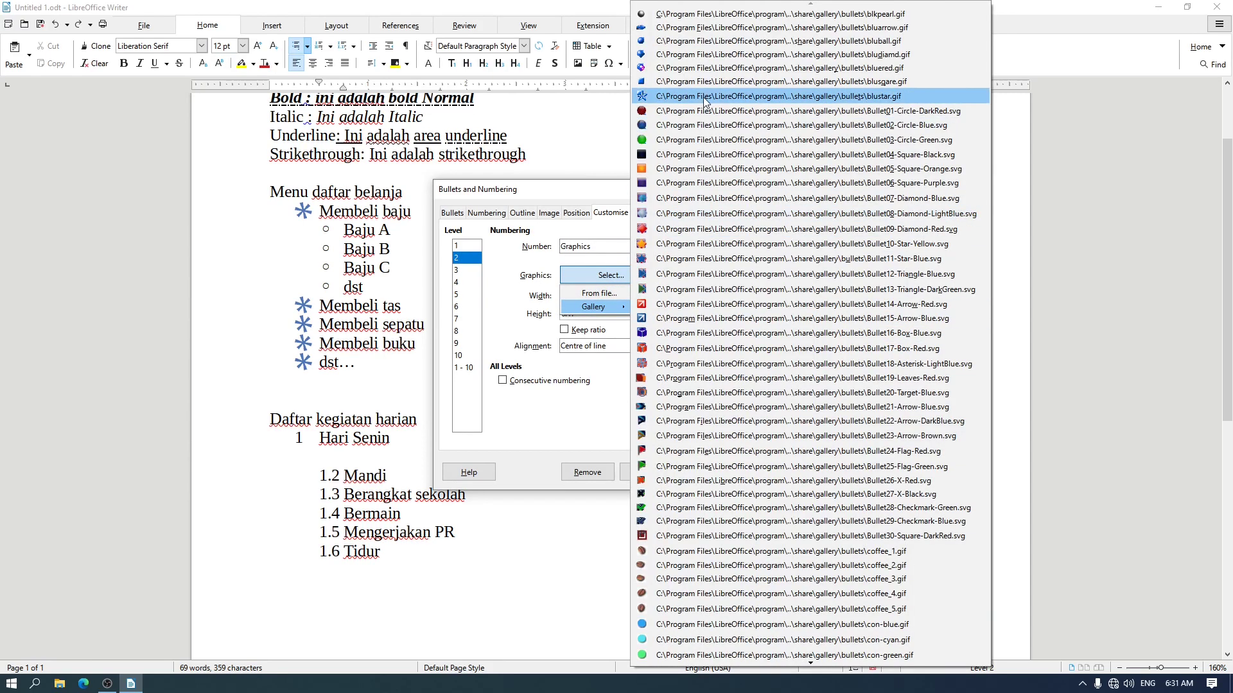
click(707, 55)
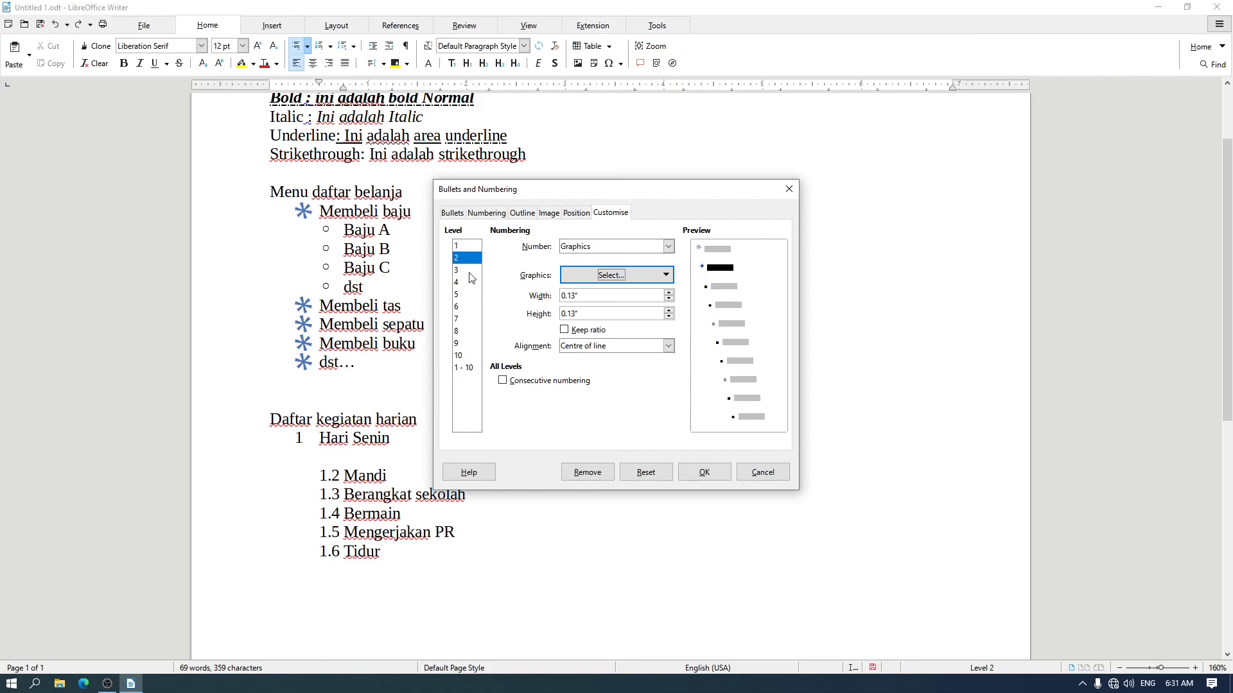
Set the level 3 bullet character to the OpenSymbol black right-pointing triangle (U+25B6).
click(469, 270)
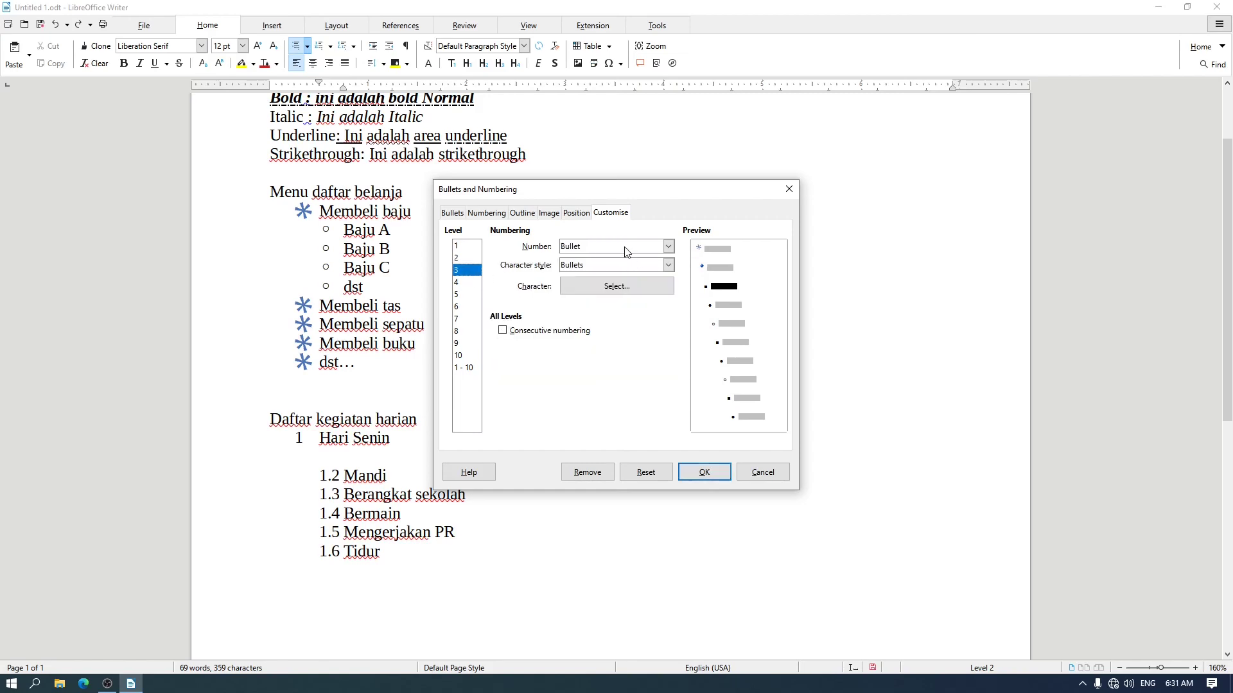
click(617, 288)
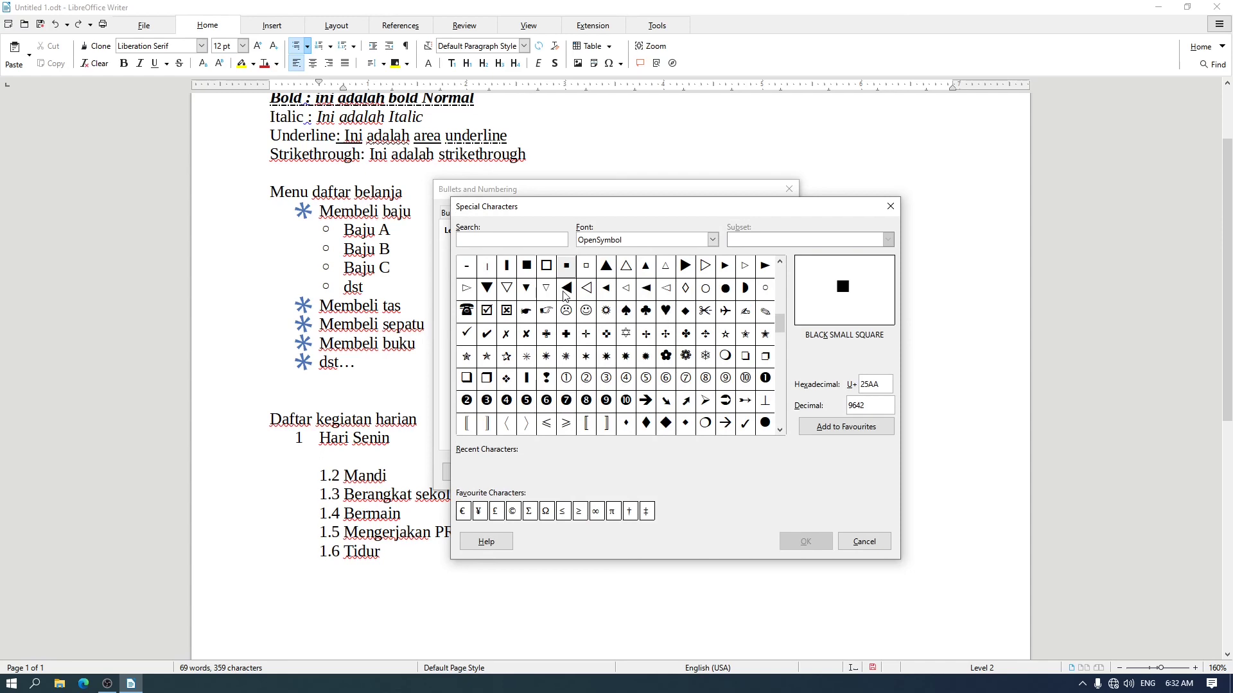
click(682, 270)
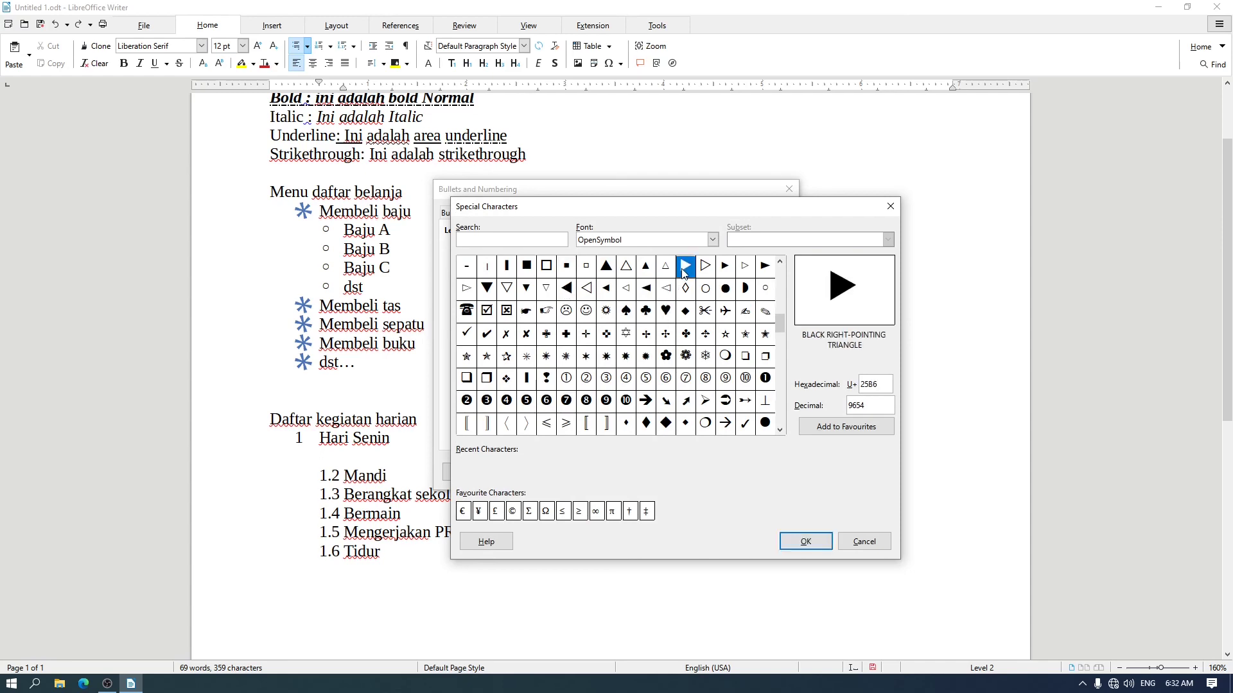
click(803, 542)
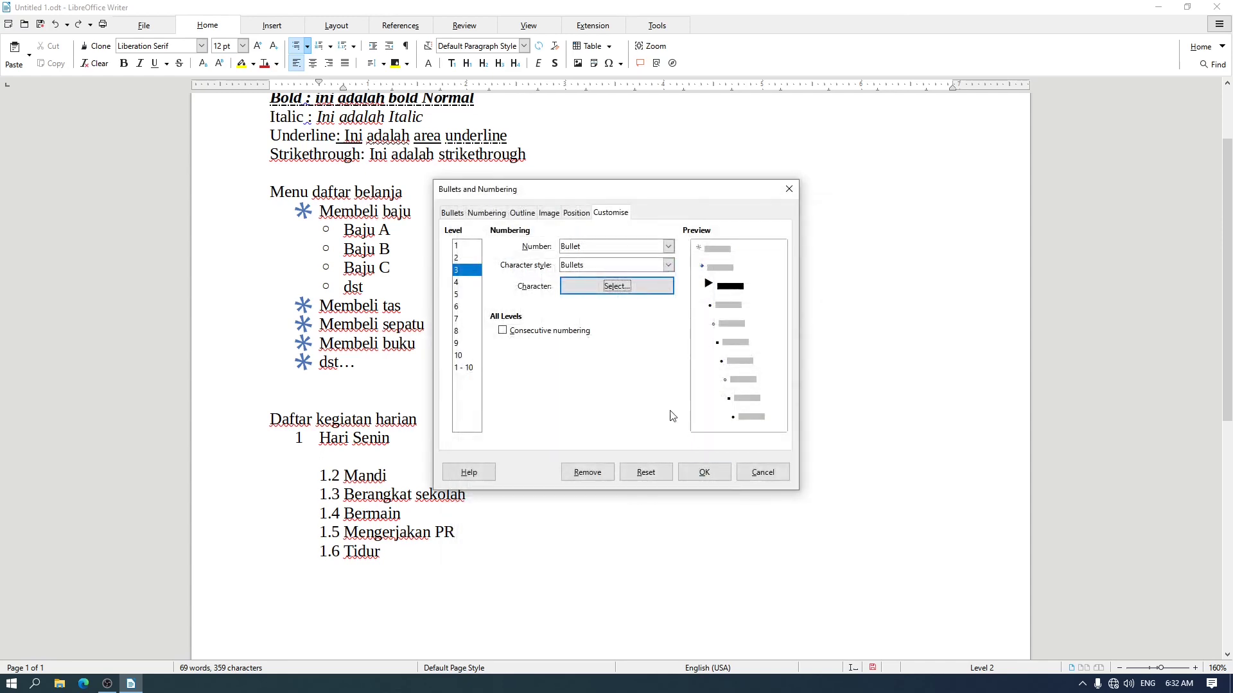
Change the level 4 bullet to a graphic, using the gallery image Bullet30-Square-DarkRed.svg.
click(459, 287)
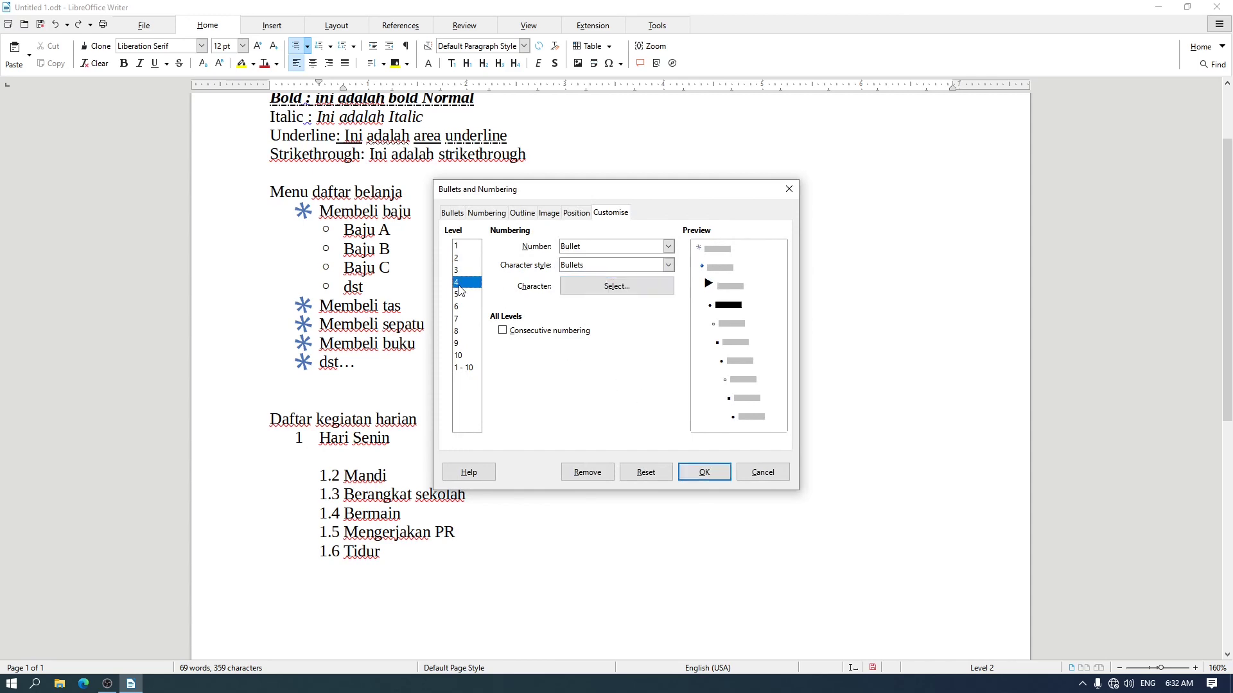
click(626, 247)
click(623, 270)
click(610, 275)
mouse_move(601, 307)
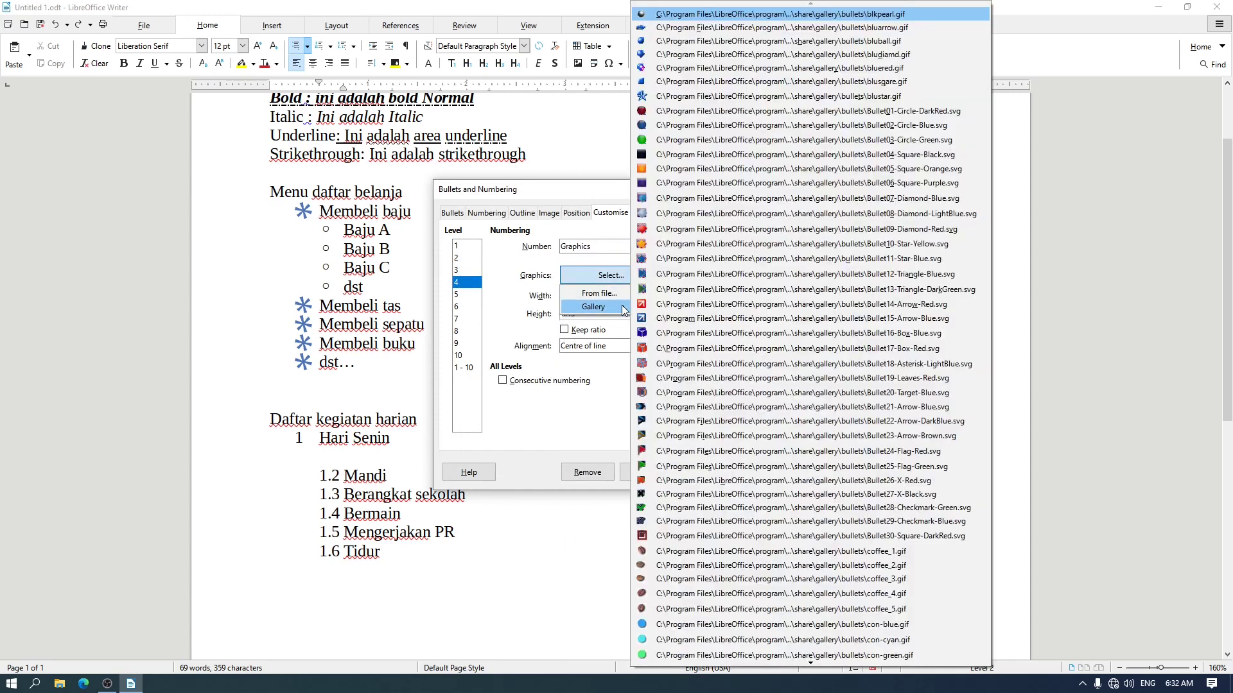
click(719, 536)
Change the level 5 bullet to an arrow graphic from the gallery and apply the custom bullets to the shopping list.
click(464, 295)
click(610, 246)
click(604, 271)
click(606, 275)
click(688, 319)
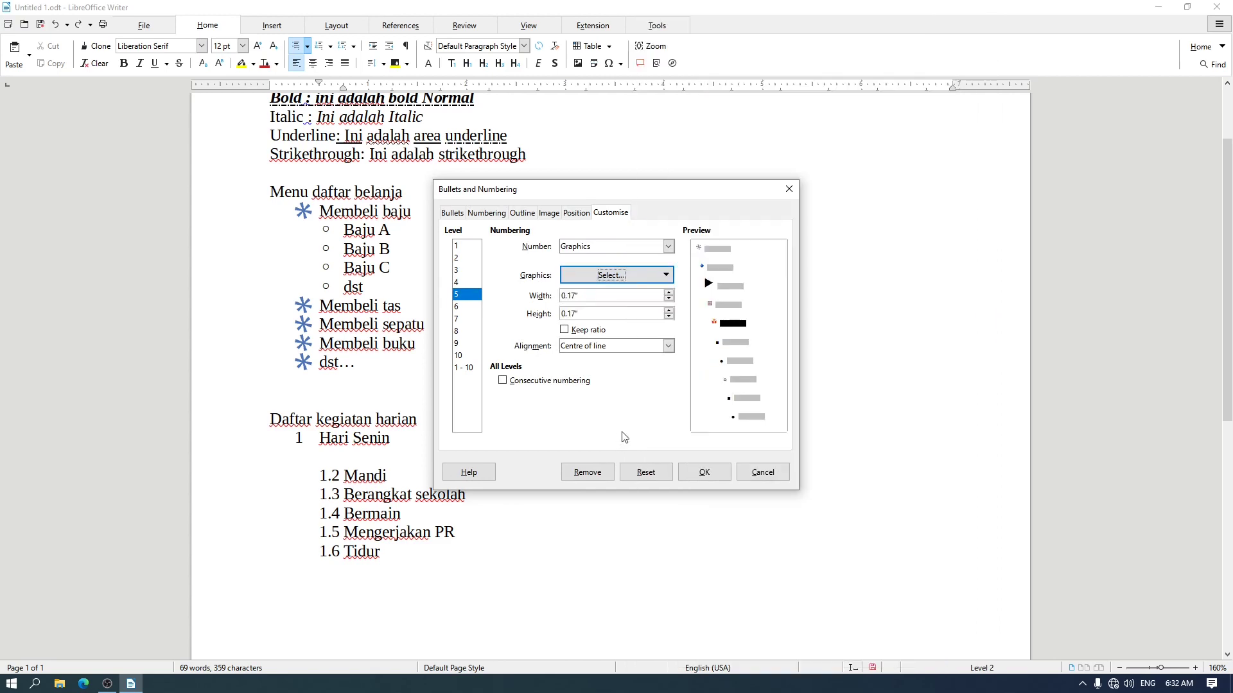
click(702, 473)
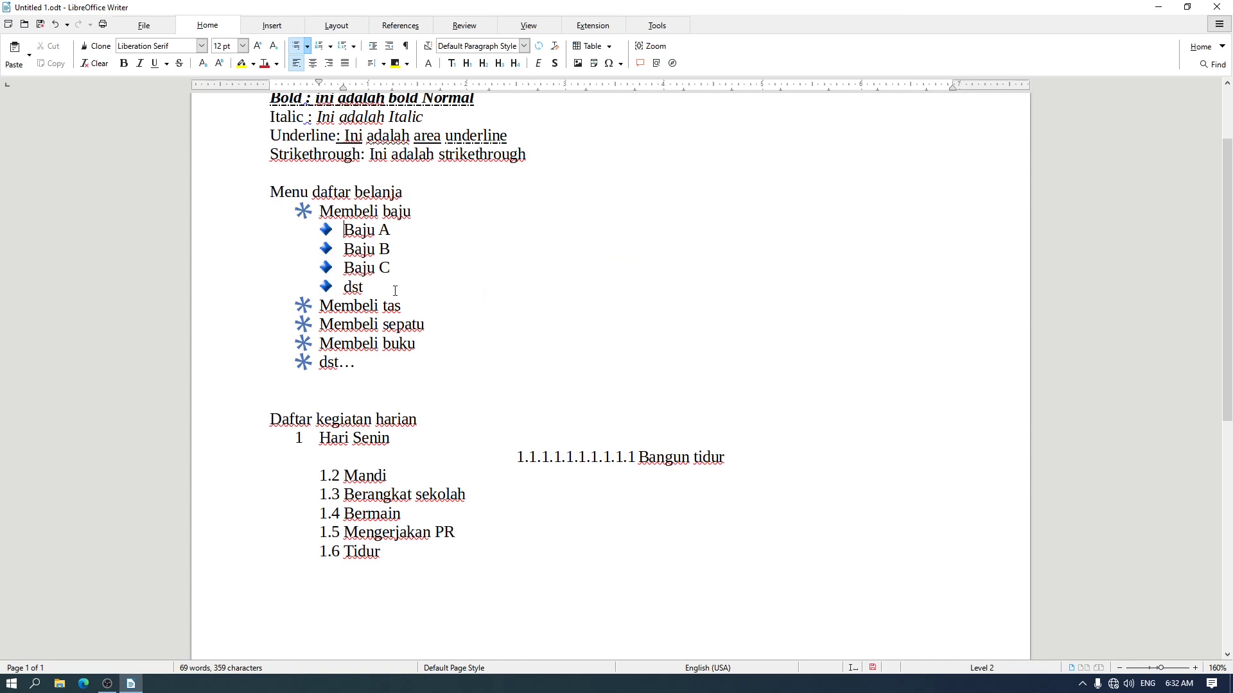
Demote "Baju A" four levels, to level 6 of the shopping list.
key(Tab)
key(Tab)
key(Tab)
key(Tab)
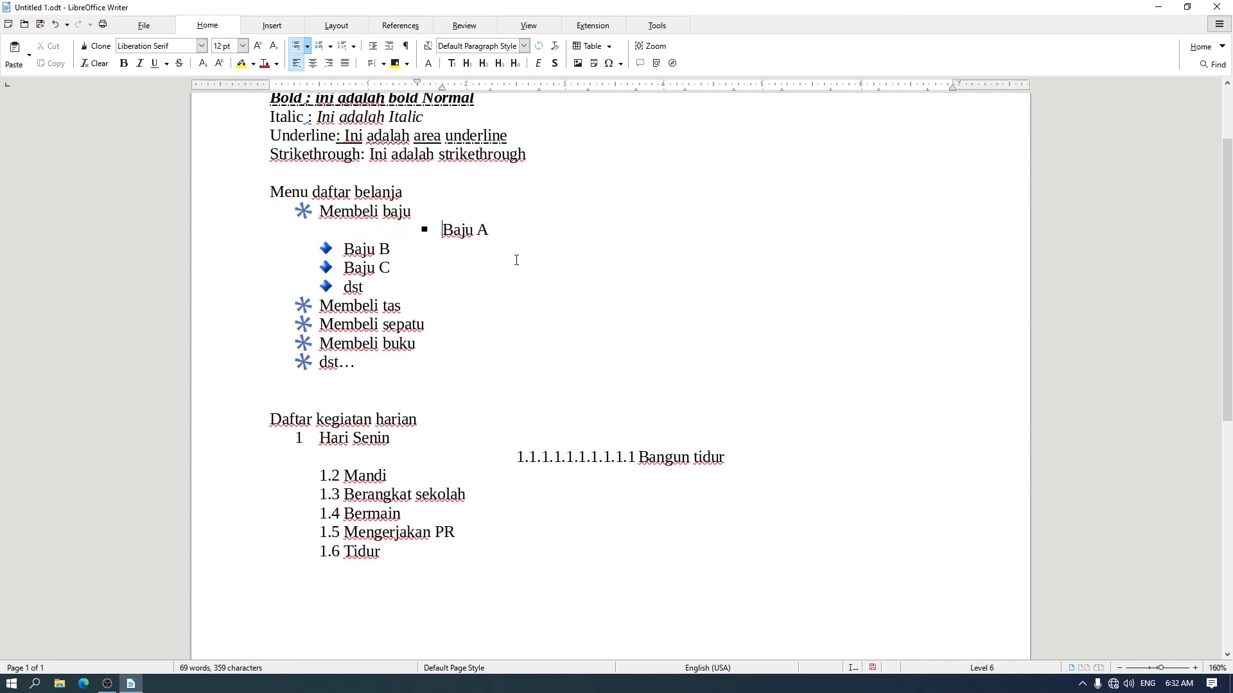
Apply the "1., 1.1., a)" outline format to the daily activities list, starting from the "Bangun tidur" number.
click(353, 47)
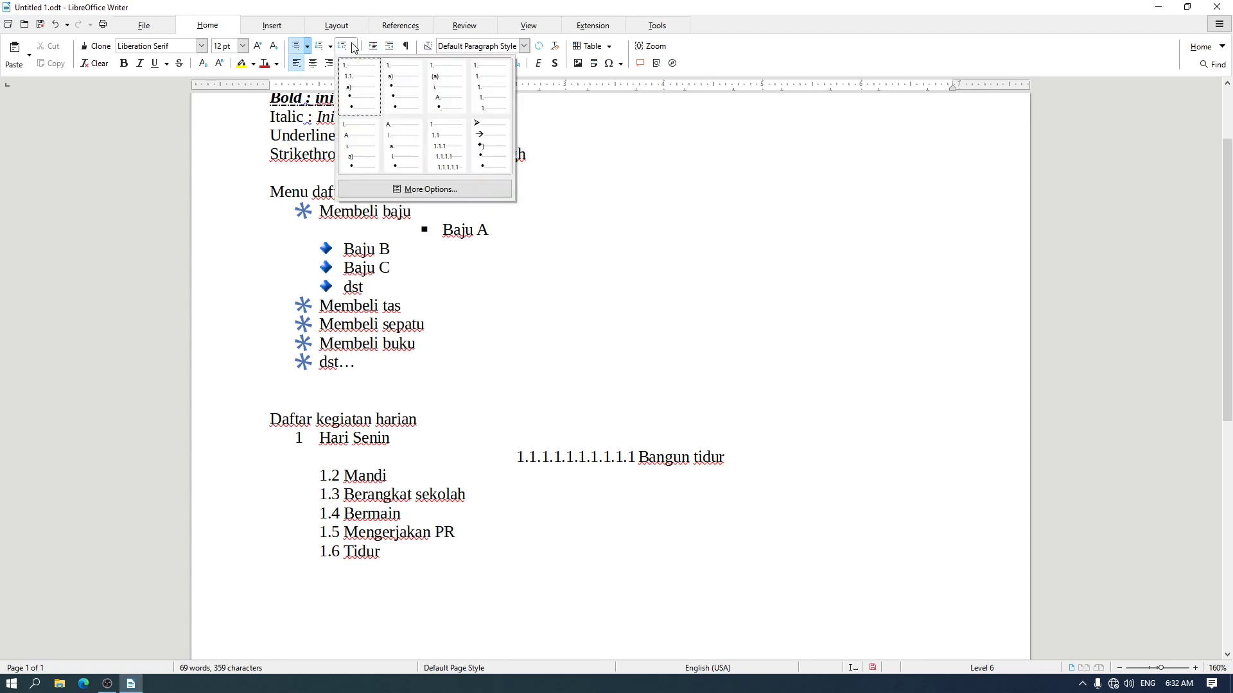
click(353, 47)
click(543, 457)
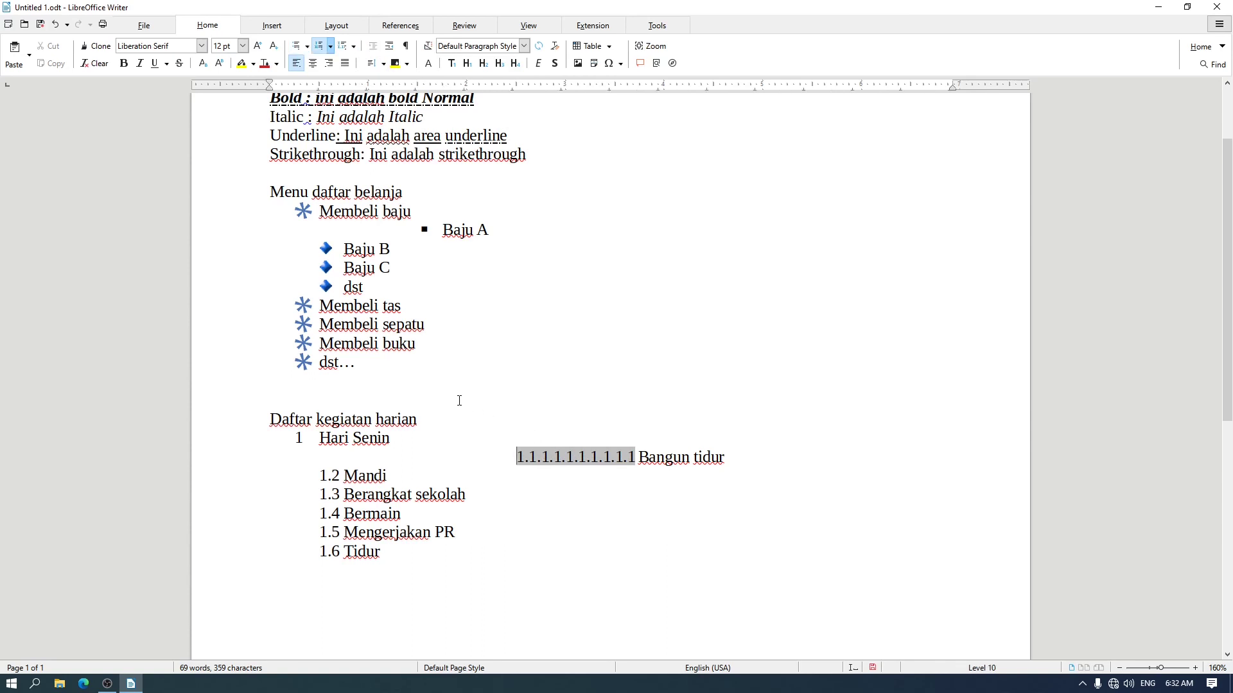
click(330, 47)
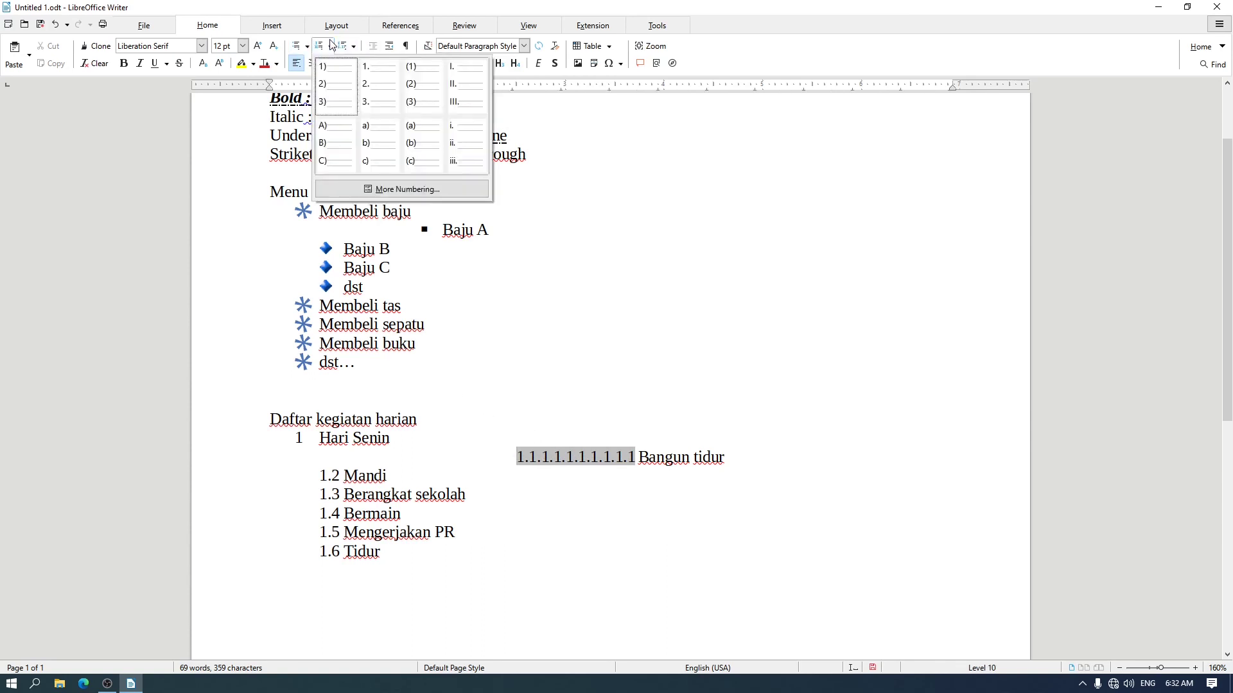
click(383, 196)
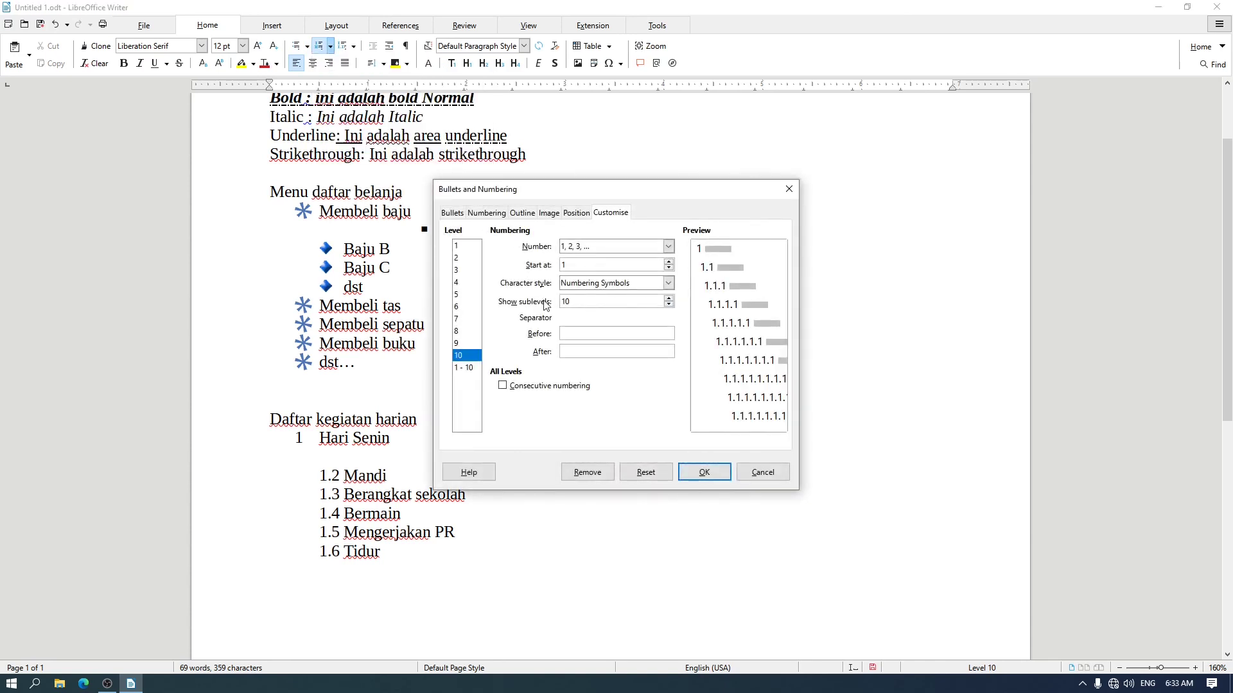
click(460, 246)
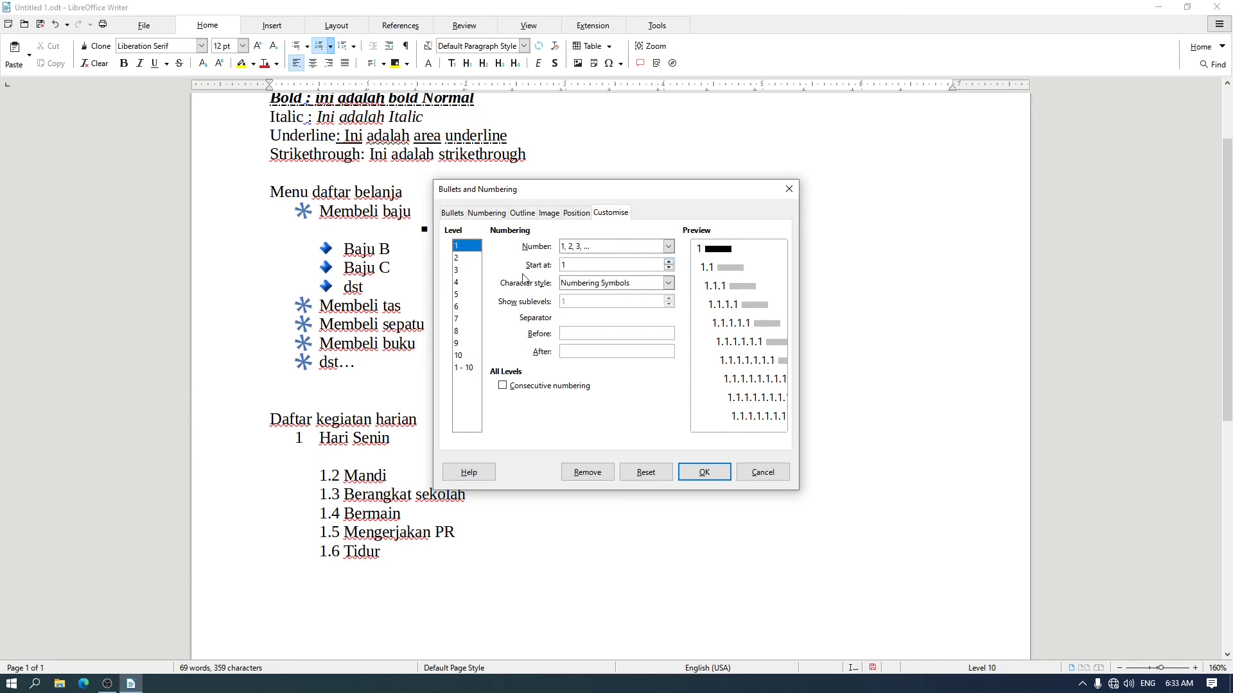
click(522, 214)
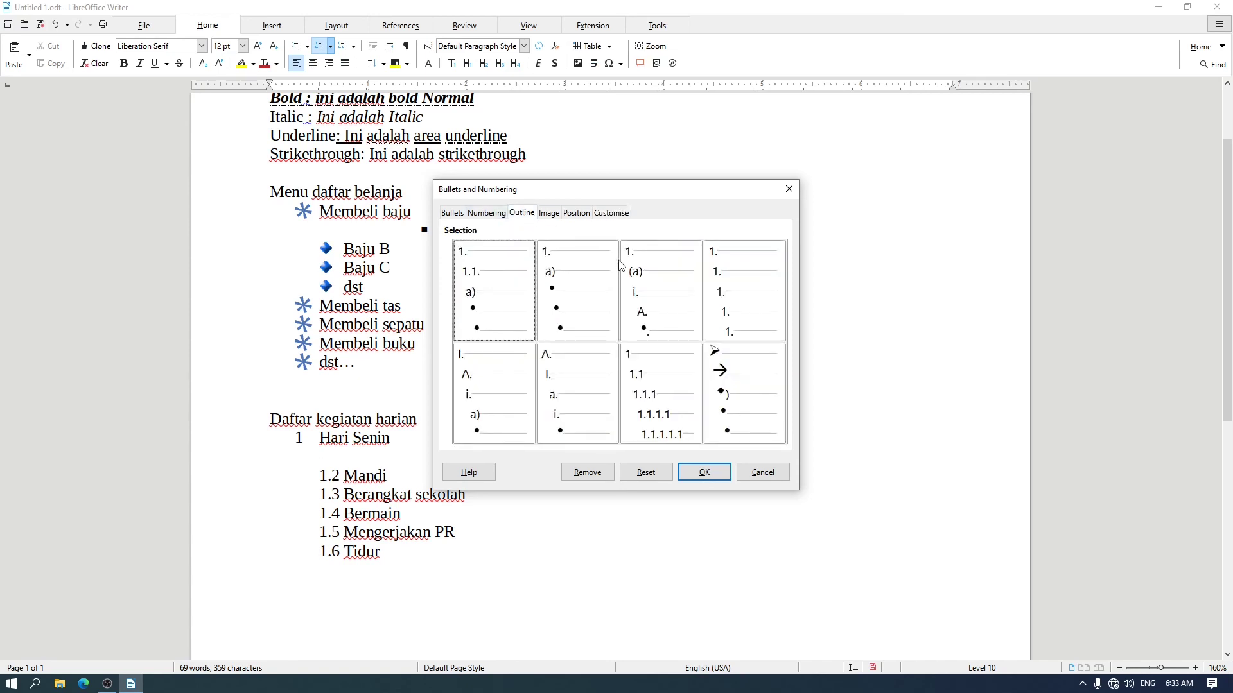
click(478, 292)
click(711, 475)
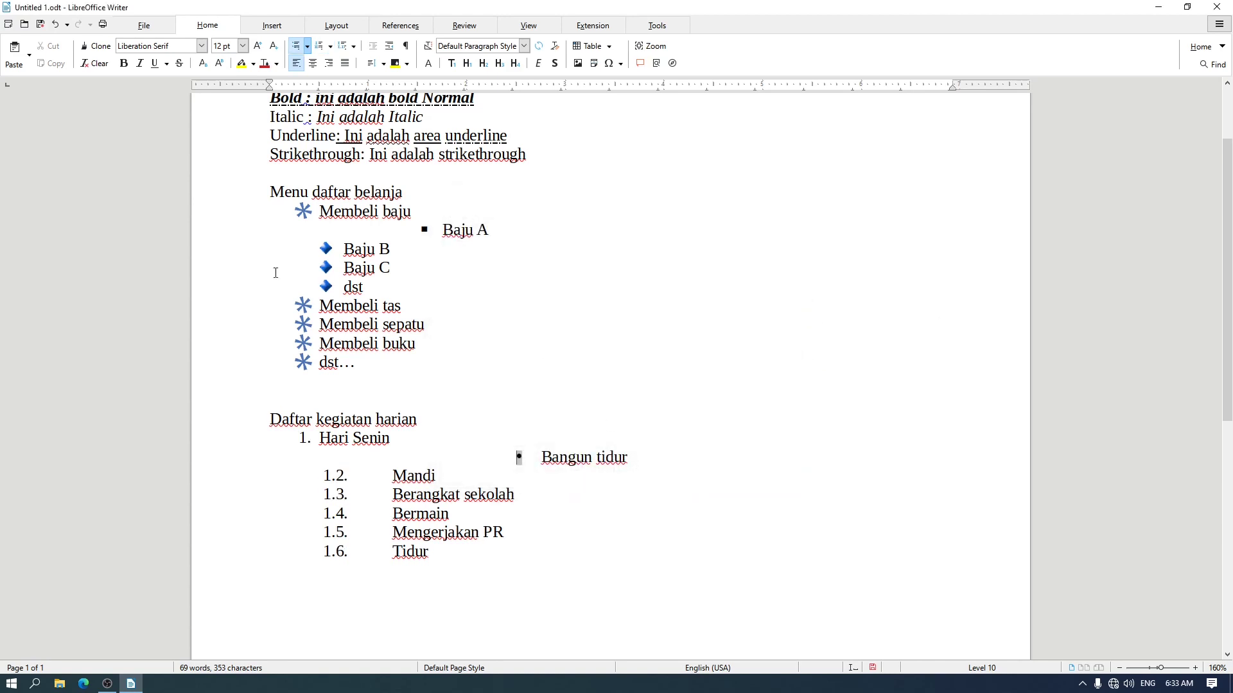
Open the custom list settings for the daily activities list and set the level 2 numbering to "a, b, c, ...".
click(307, 46)
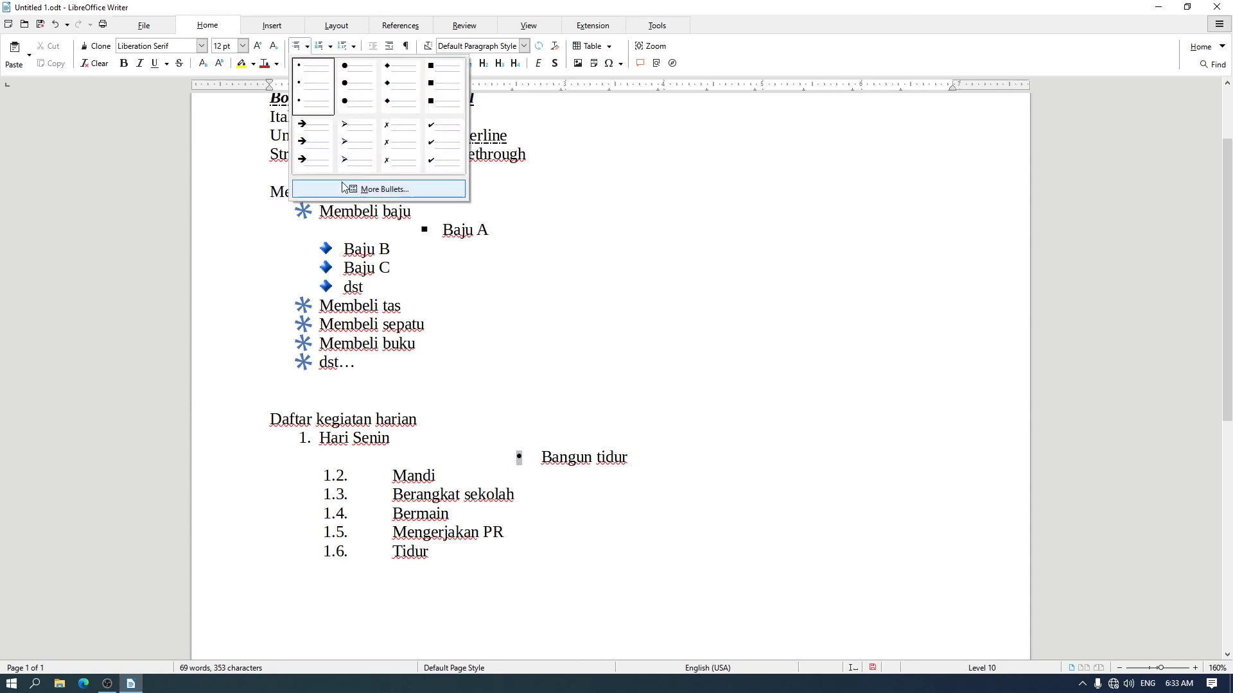
click(372, 187)
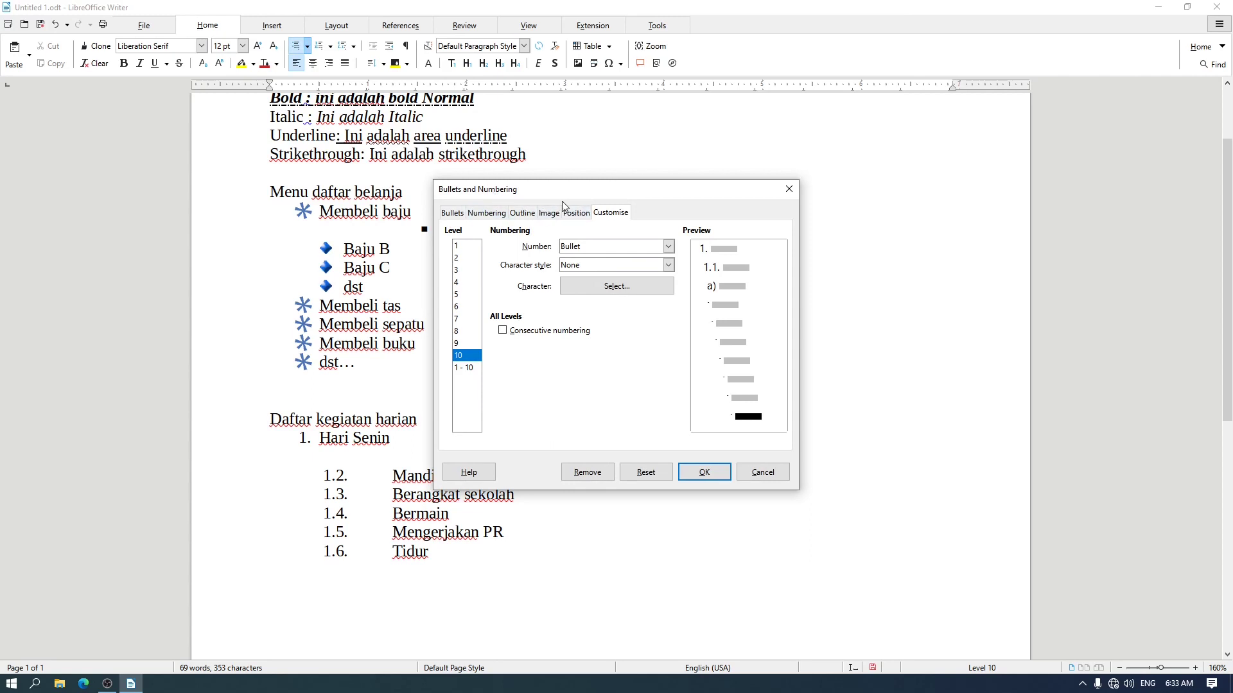
click(475, 246)
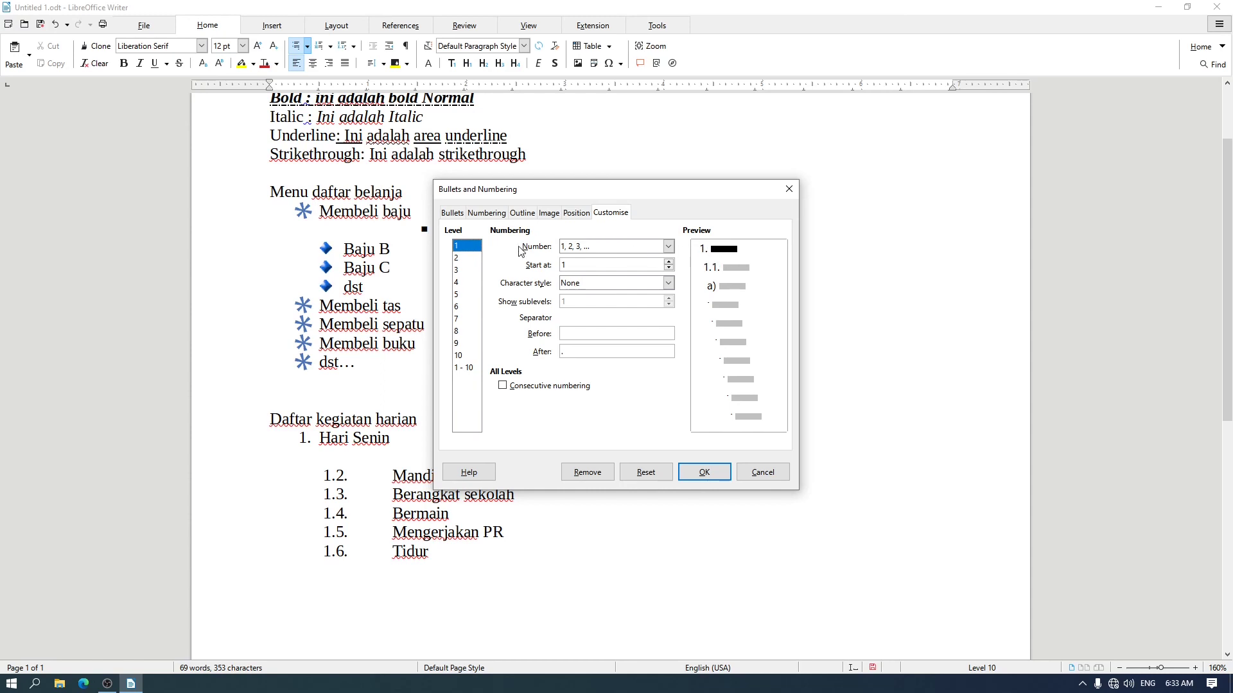
click(473, 259)
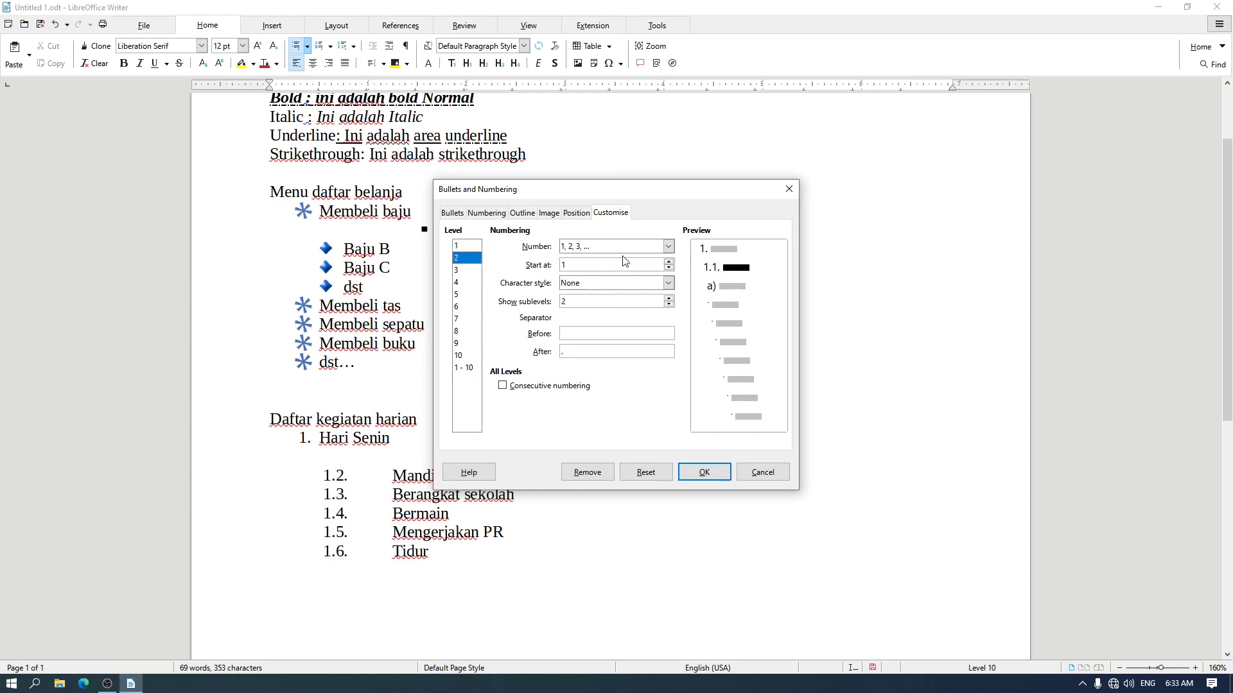
click(668, 247)
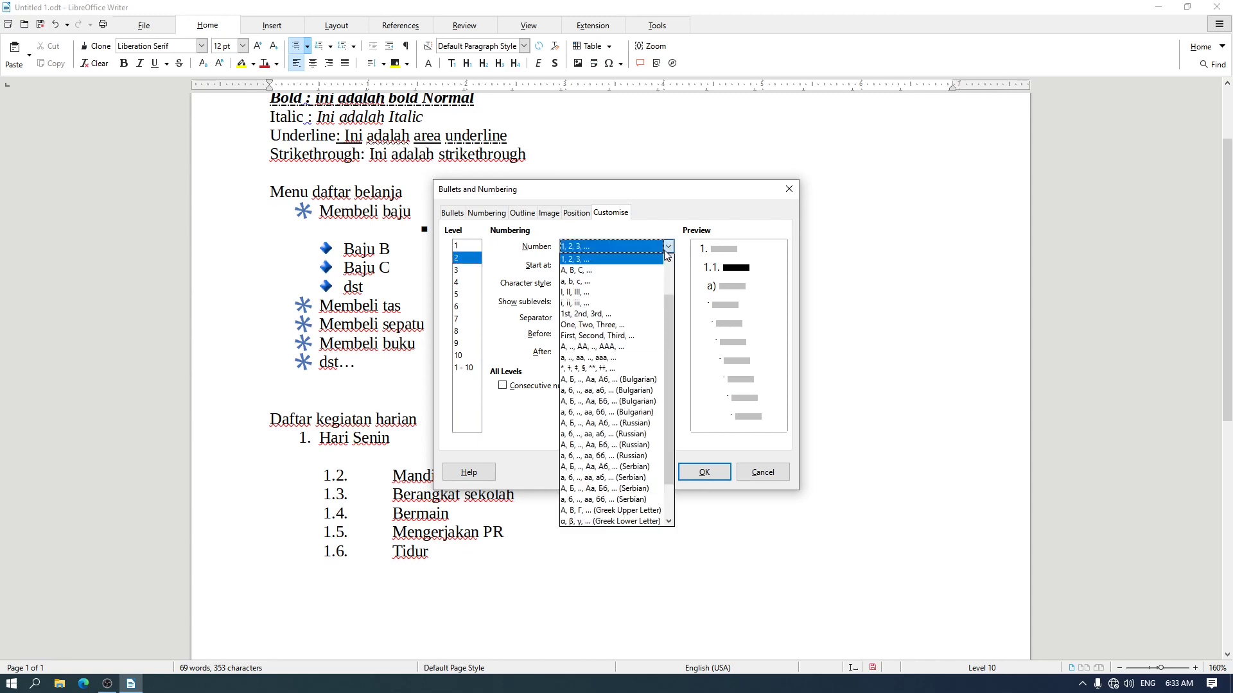
click(650, 283)
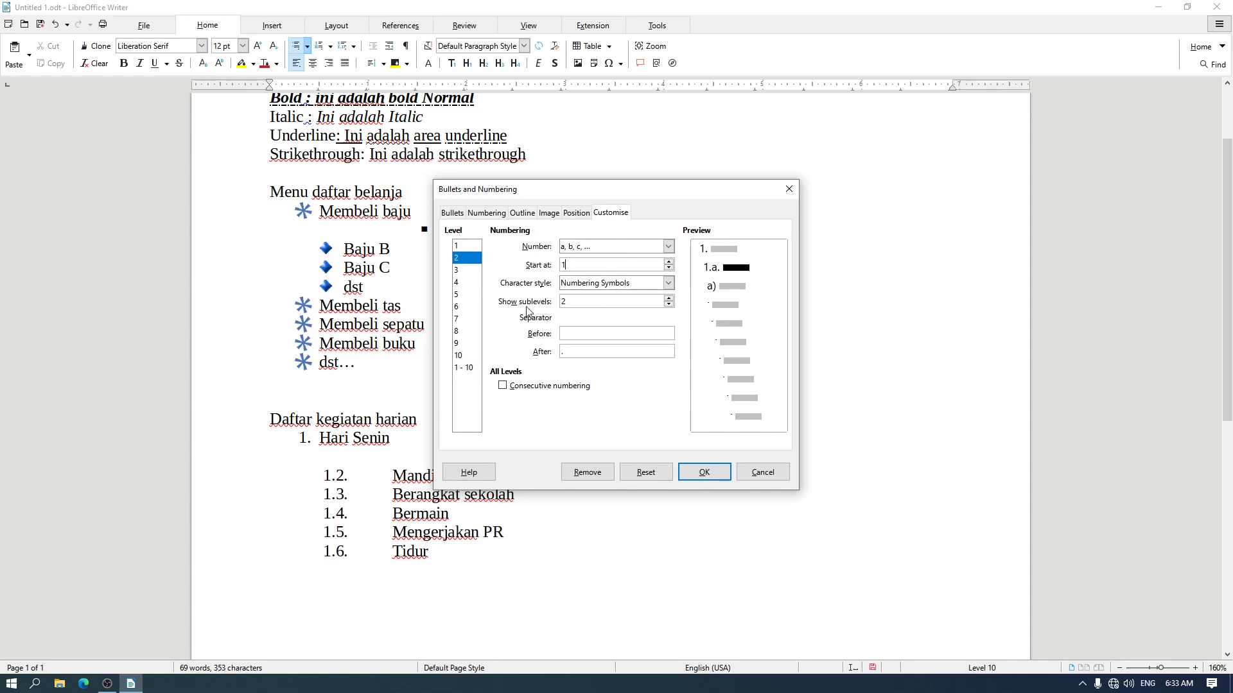
Reduce the shown sublevels of level 2 to 1 and set its after separator to ").".
click(668, 306)
double_click(566, 333)
key(BackSpace)
click(573, 351)
text(),)
key(BackSpace)
text(.)
key(BackSpace)
Set the level 3 numbering of the daily activities list to "I, II, III, ...".
click(468, 272)
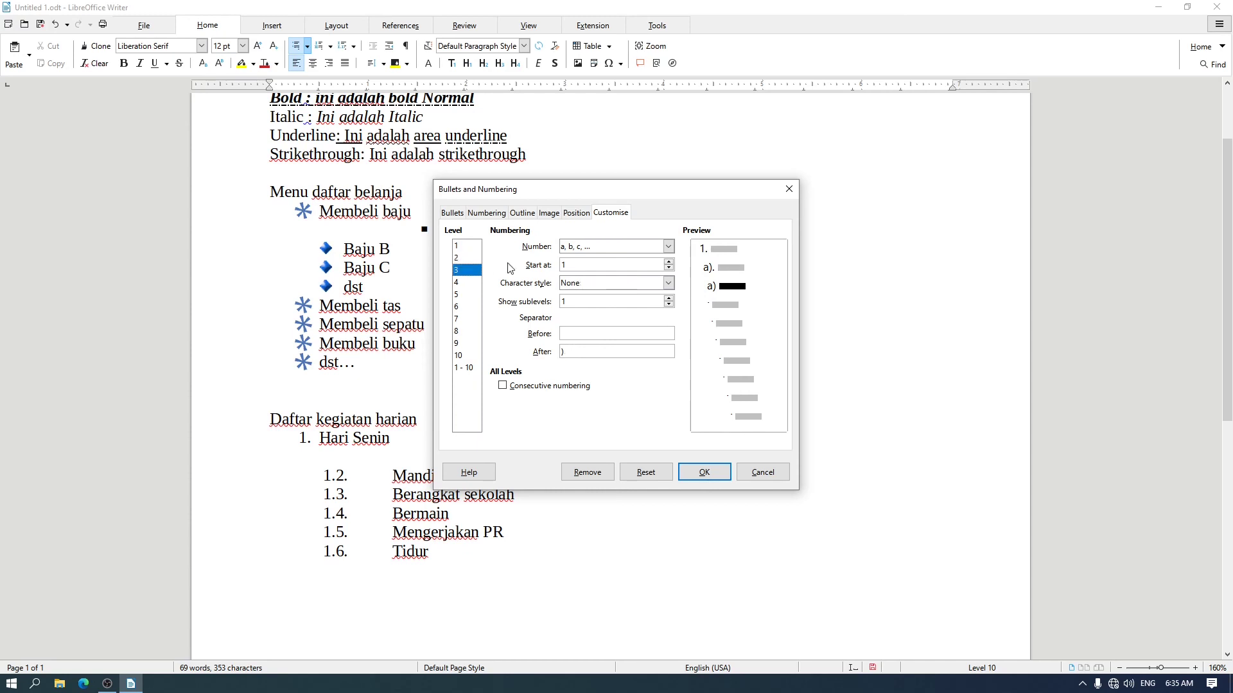
click(585, 247)
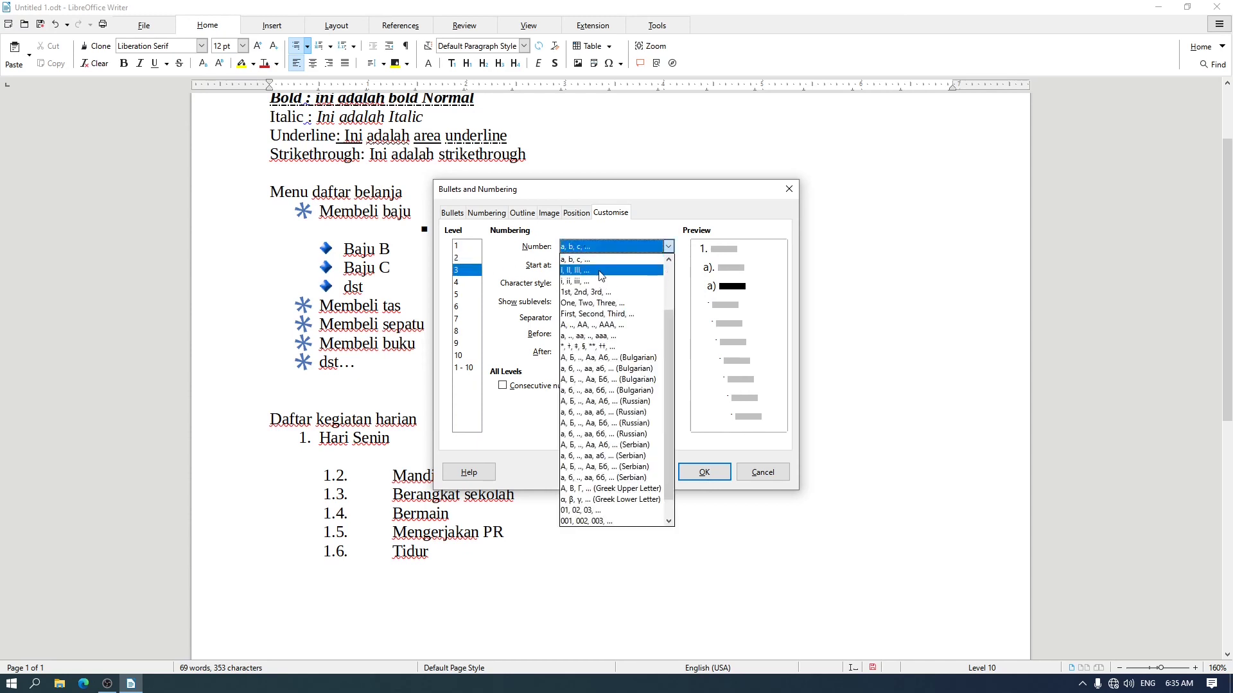
click(599, 271)
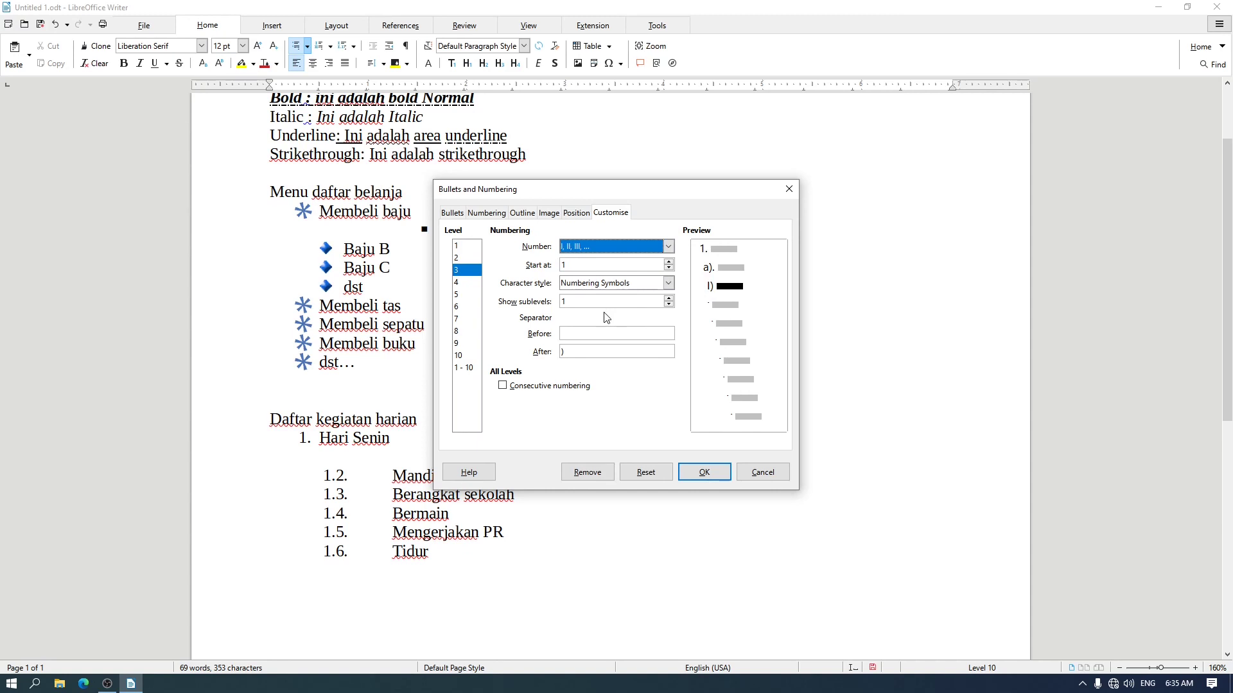
click(597, 332)
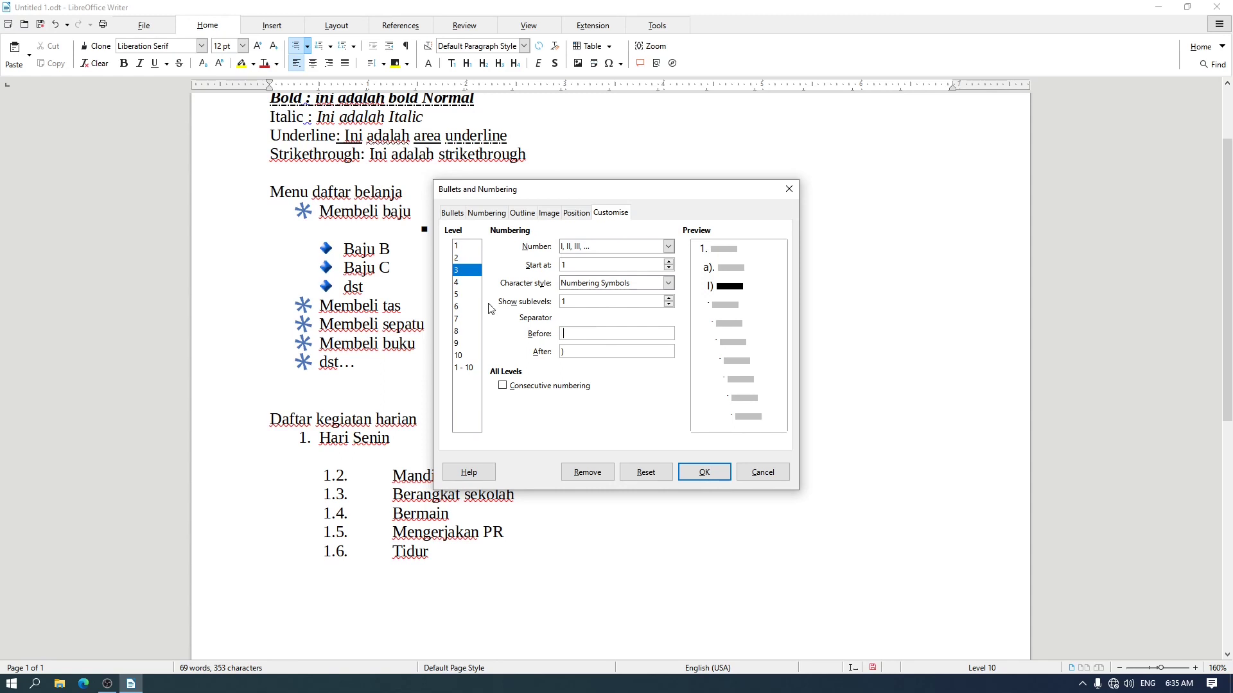
Set the level 4 numbering to "i, ii, iii, ..." with 1 shown sublevel and apply the custom settings to the daily activities list.
click(472, 284)
click(597, 319)
triple_click(668, 305)
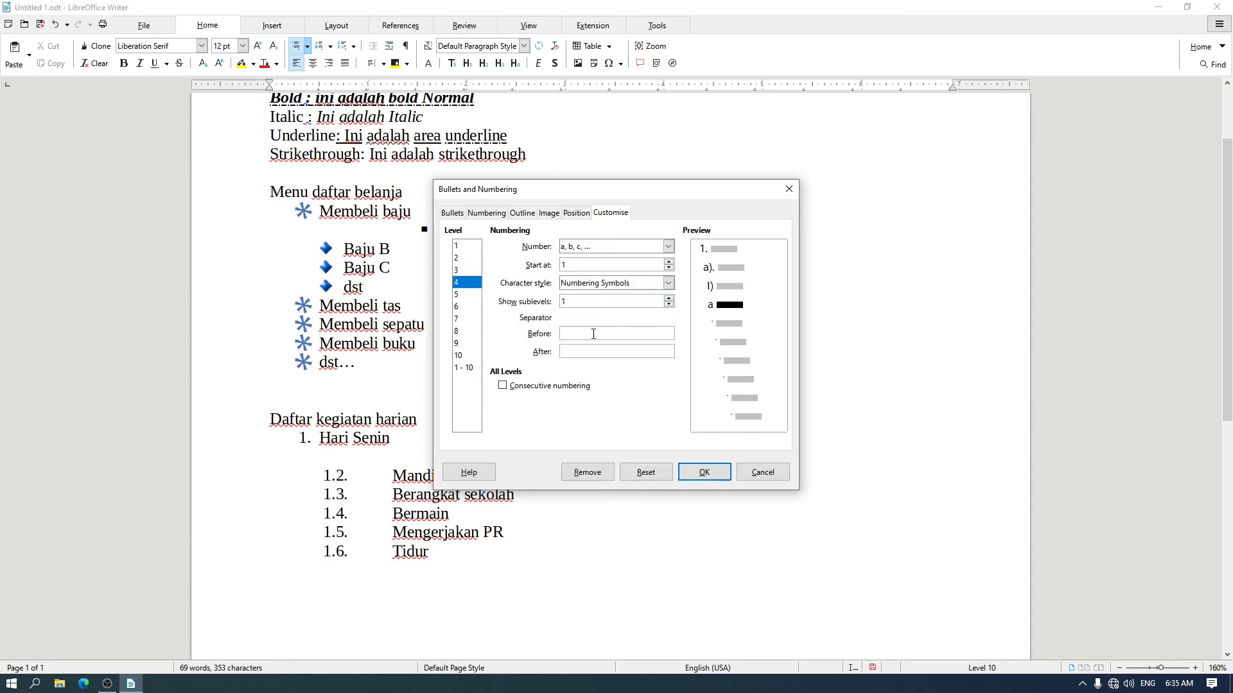
click(668, 247)
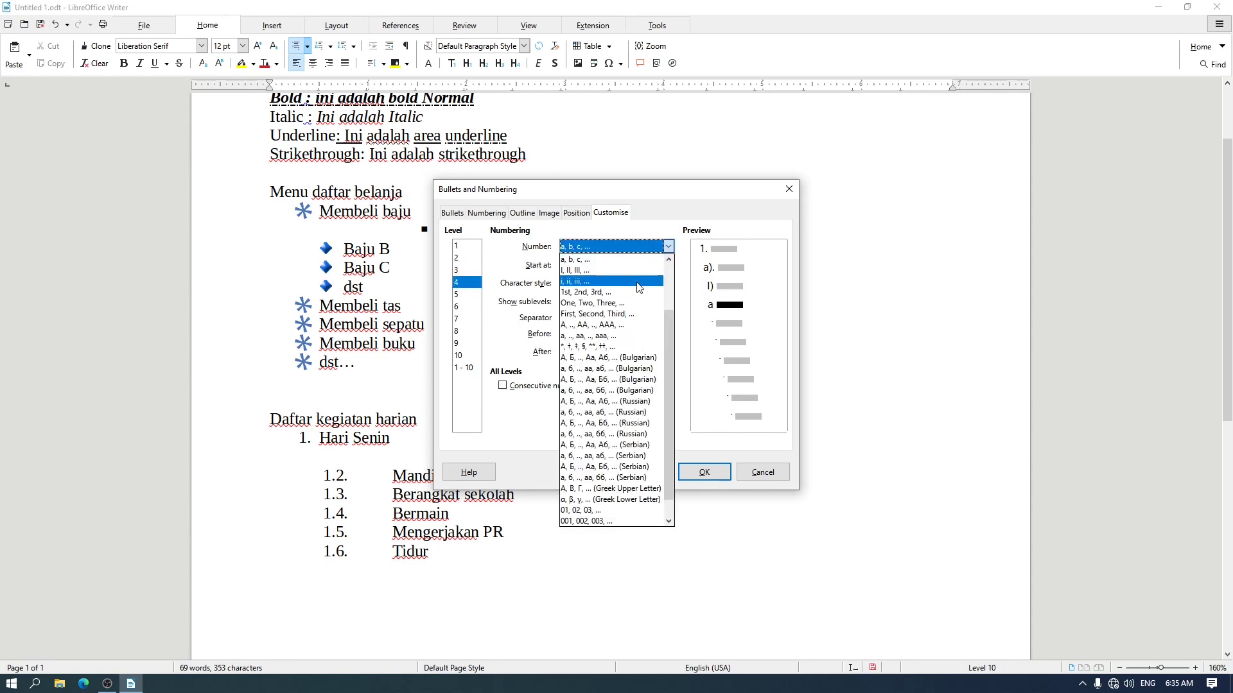
click(589, 286)
click(609, 334)
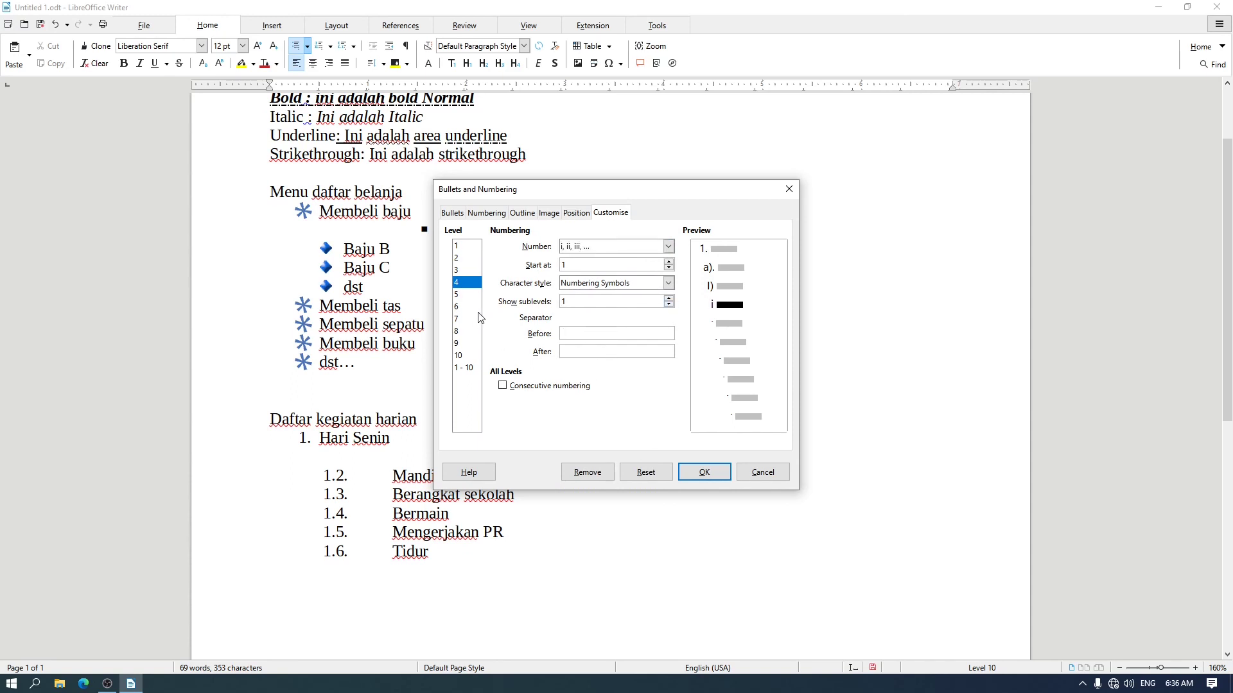
click(472, 356)
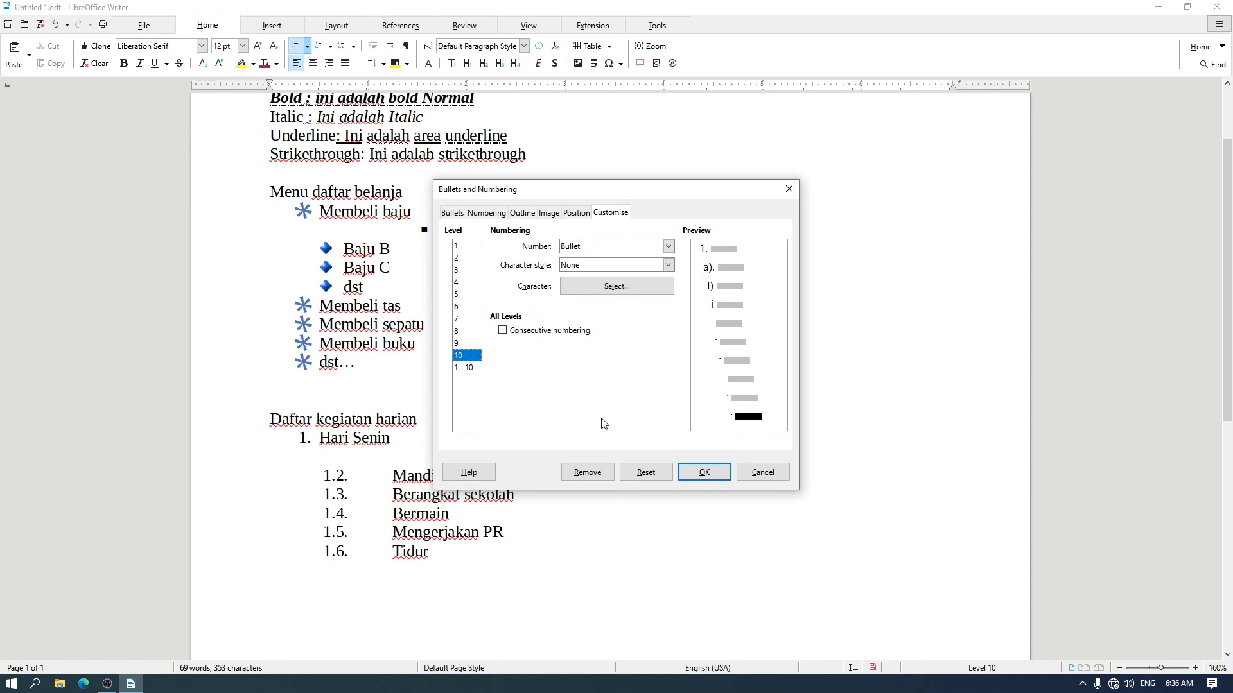
click(705, 473)
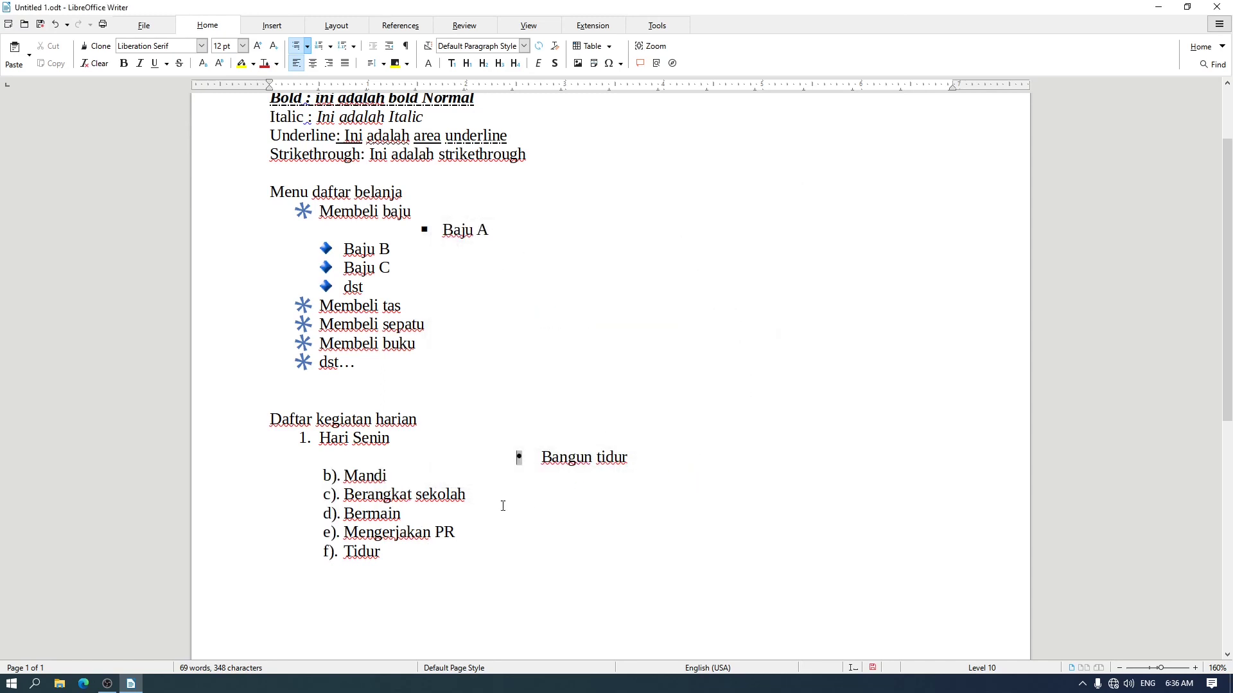
Bring "Bangun tidur" back to level 1 of the daily activities list, directly after "Hari Senin".
key(BackSpace)
key(BackSpace)
key(BackSpace)
key(BackSpace)
text(n)
key(Return)
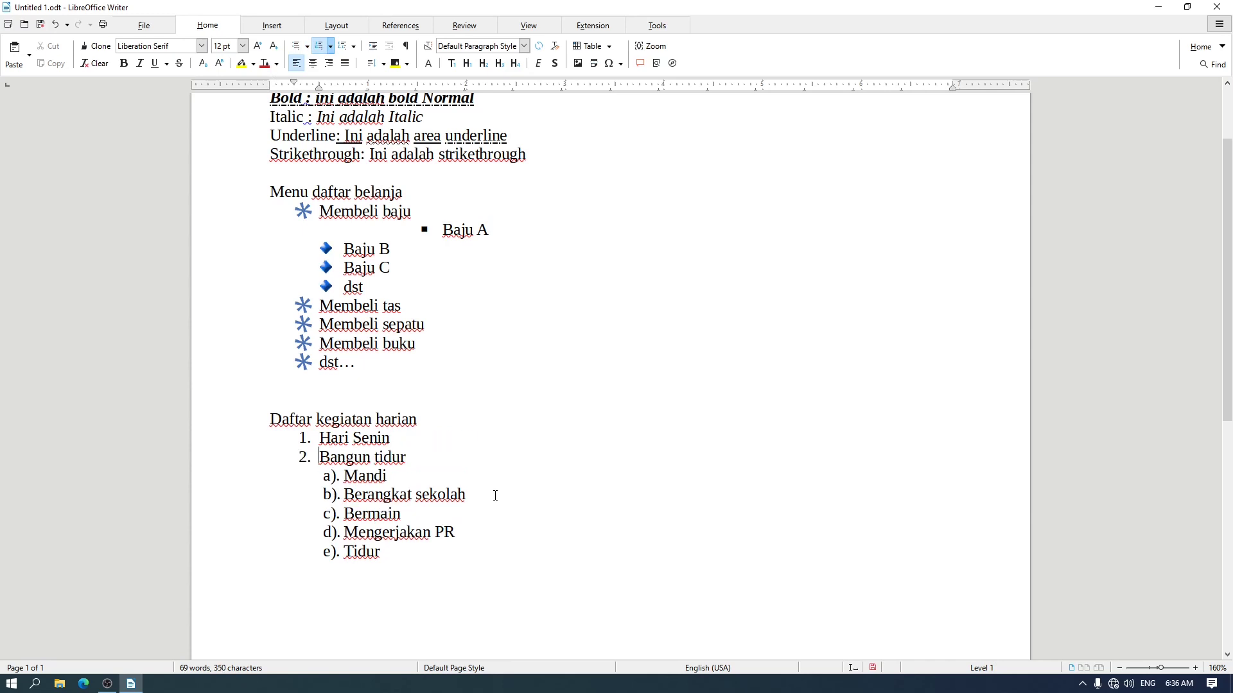
Demote and promote "Bangun tidur" through the customized list levels, leaving it at the "i" level under "Hari Senin".
key(Tab)
key(Tab)
key(Tab)
key(Tab)
key(Tab)
key(Tab)
key(Tab)
key(Tab)
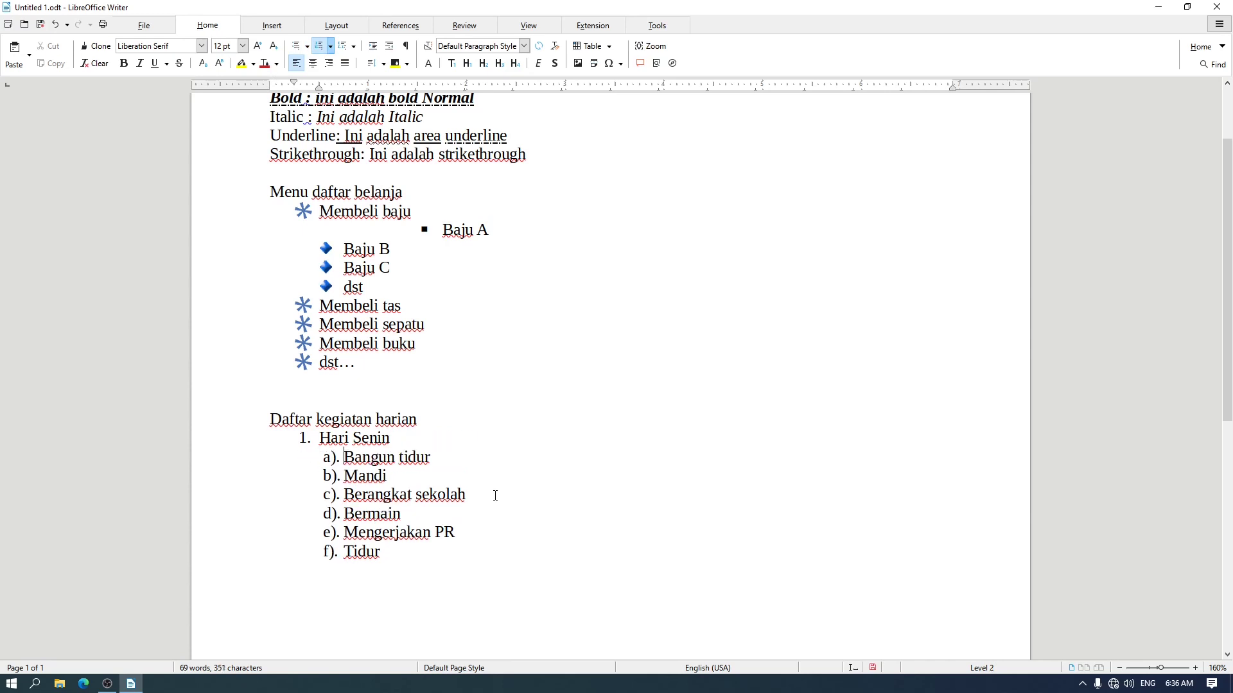
key(shift+Tab)
key(shift+Tab)
key(shift+Tab)
key(shift+Tab)
key(shift+Tab)
key(shift+Tab)
key(shift+Tab)
key(Tab)
key(Tab)
key(Tab)
key(shift+Tab)
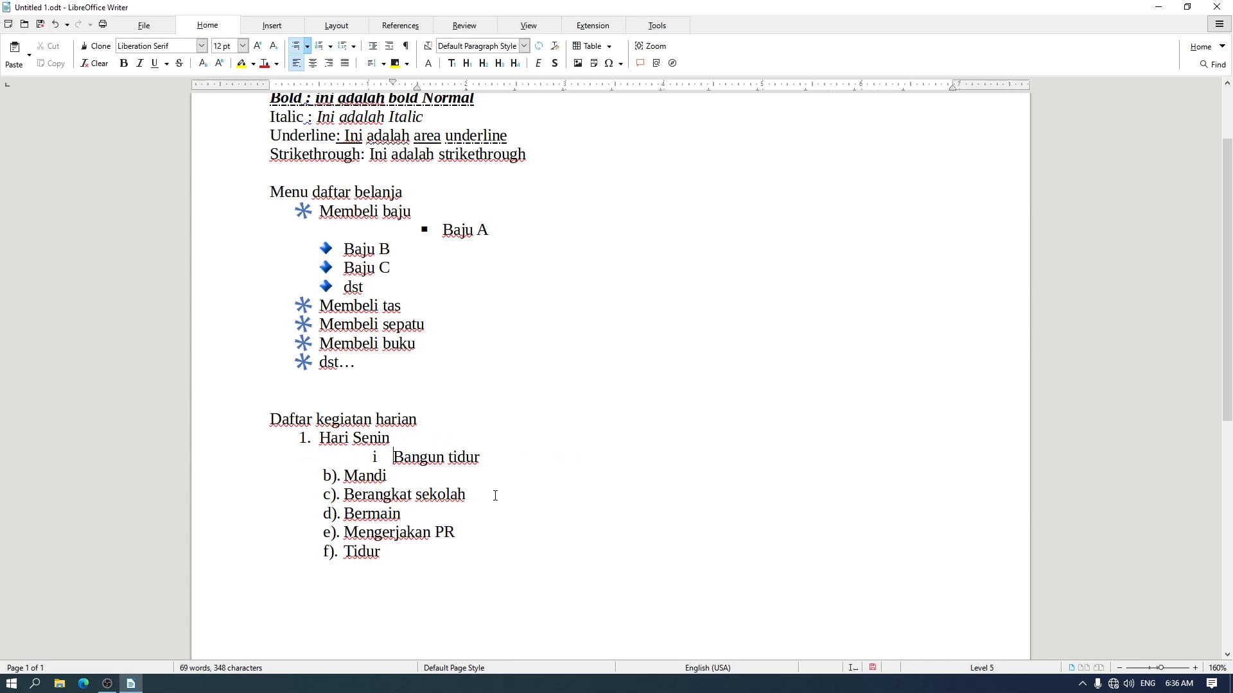